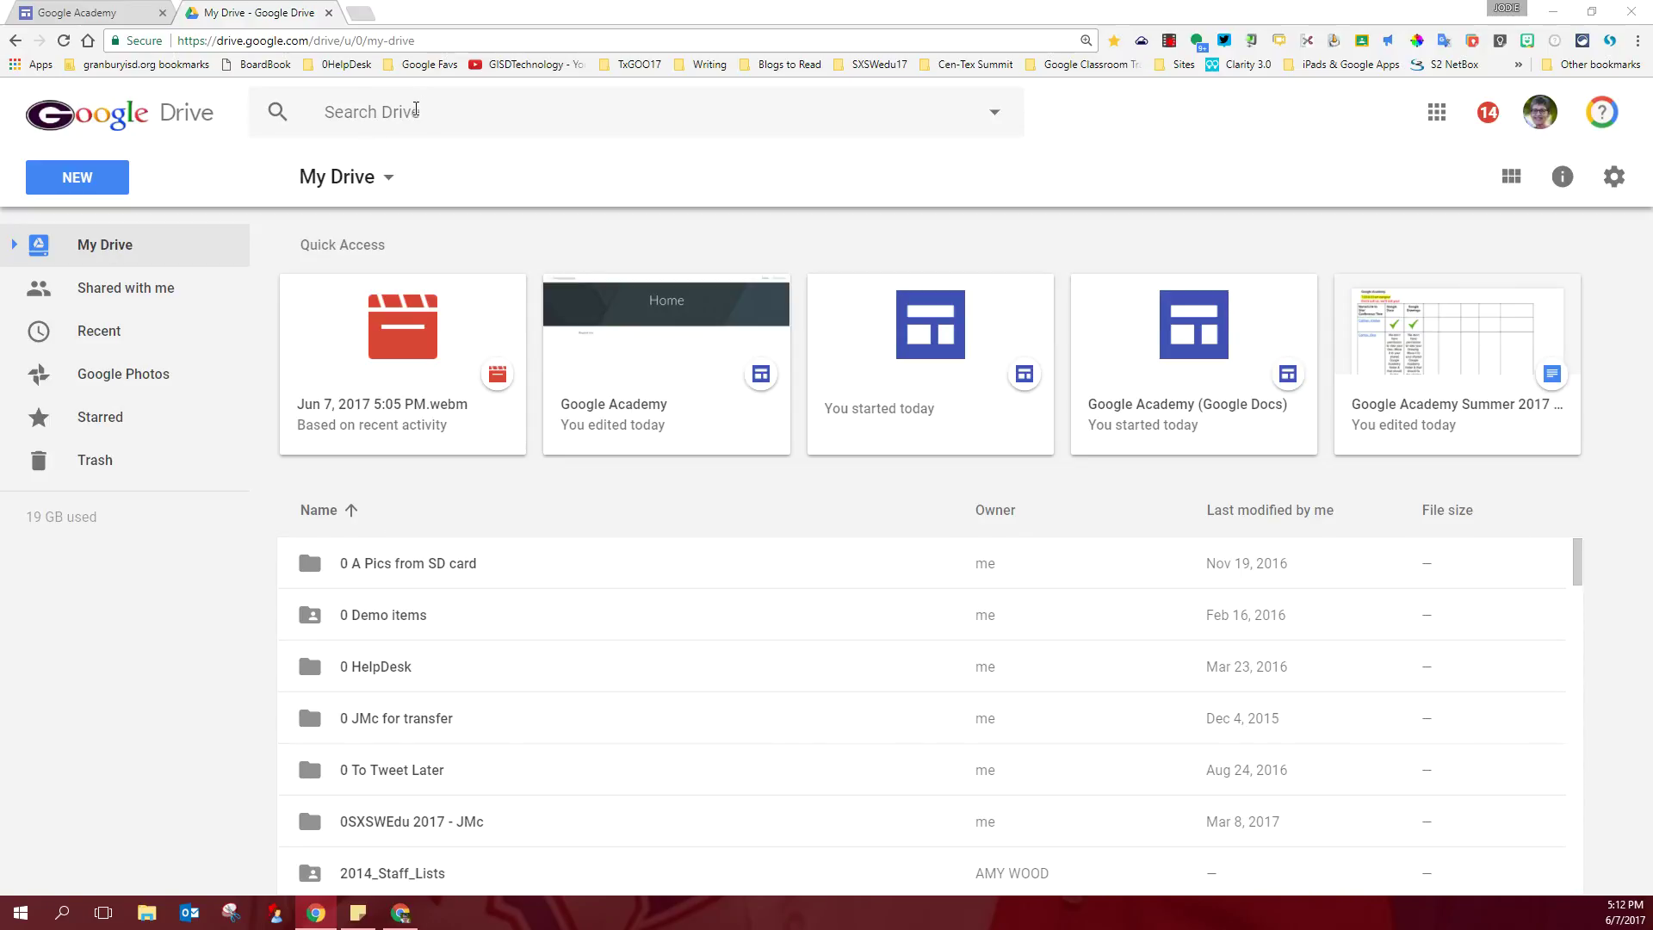
- Open the Google Academy - McClintock folder from the My Drive folder tree
left_click(418, 112)
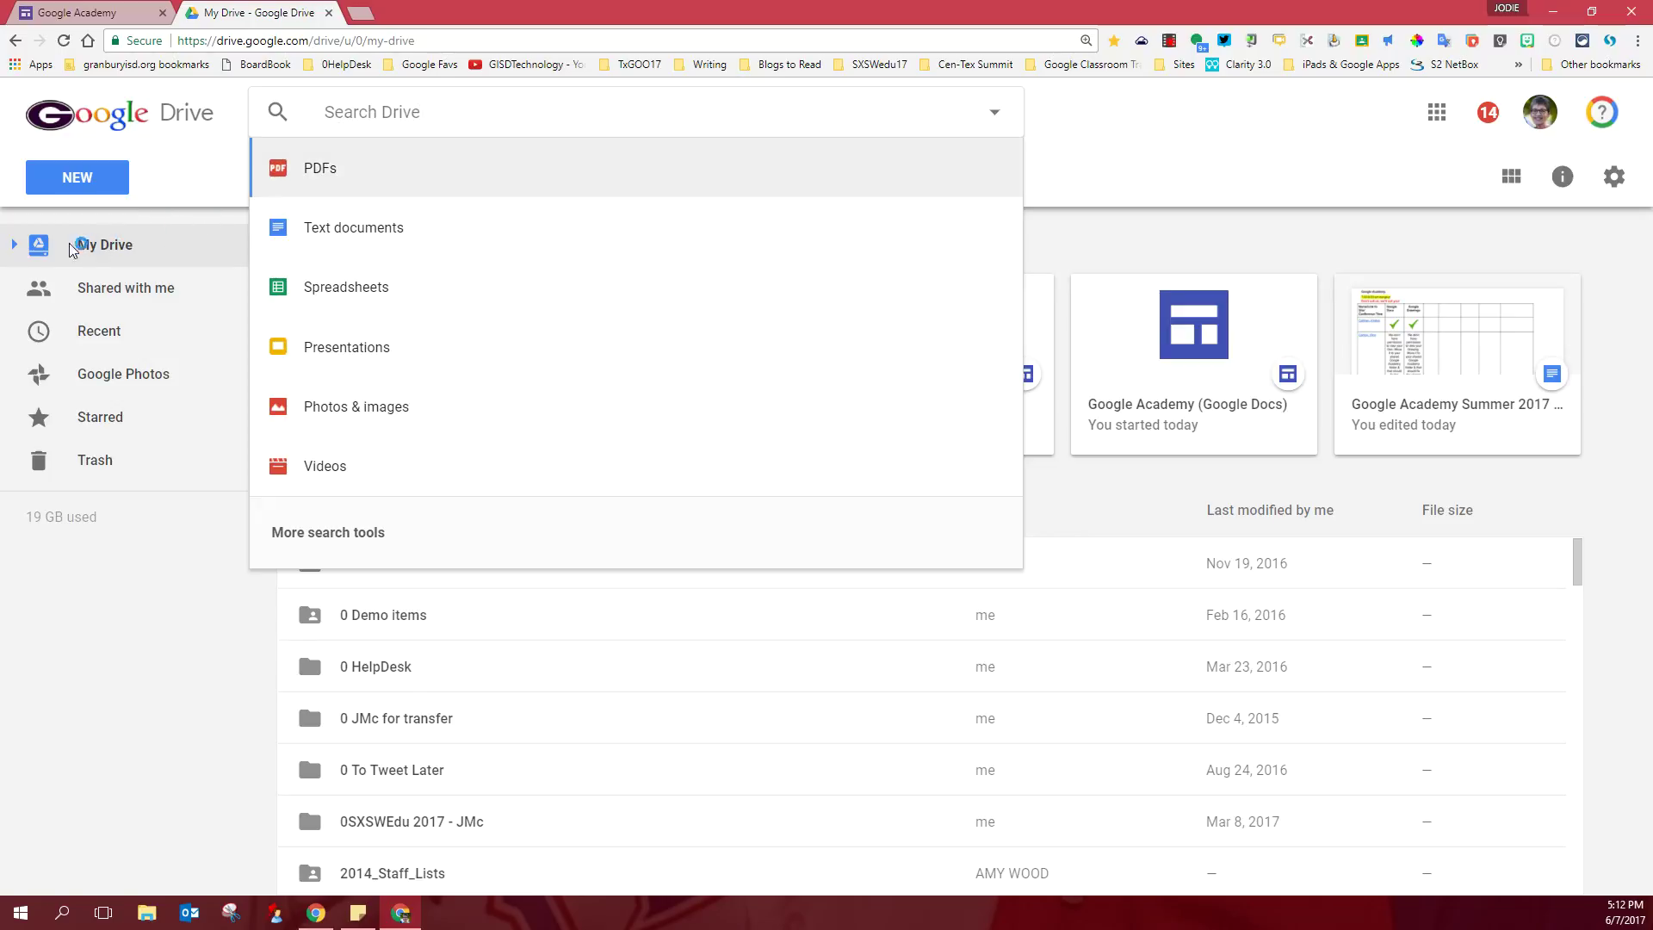
left_click(16, 250)
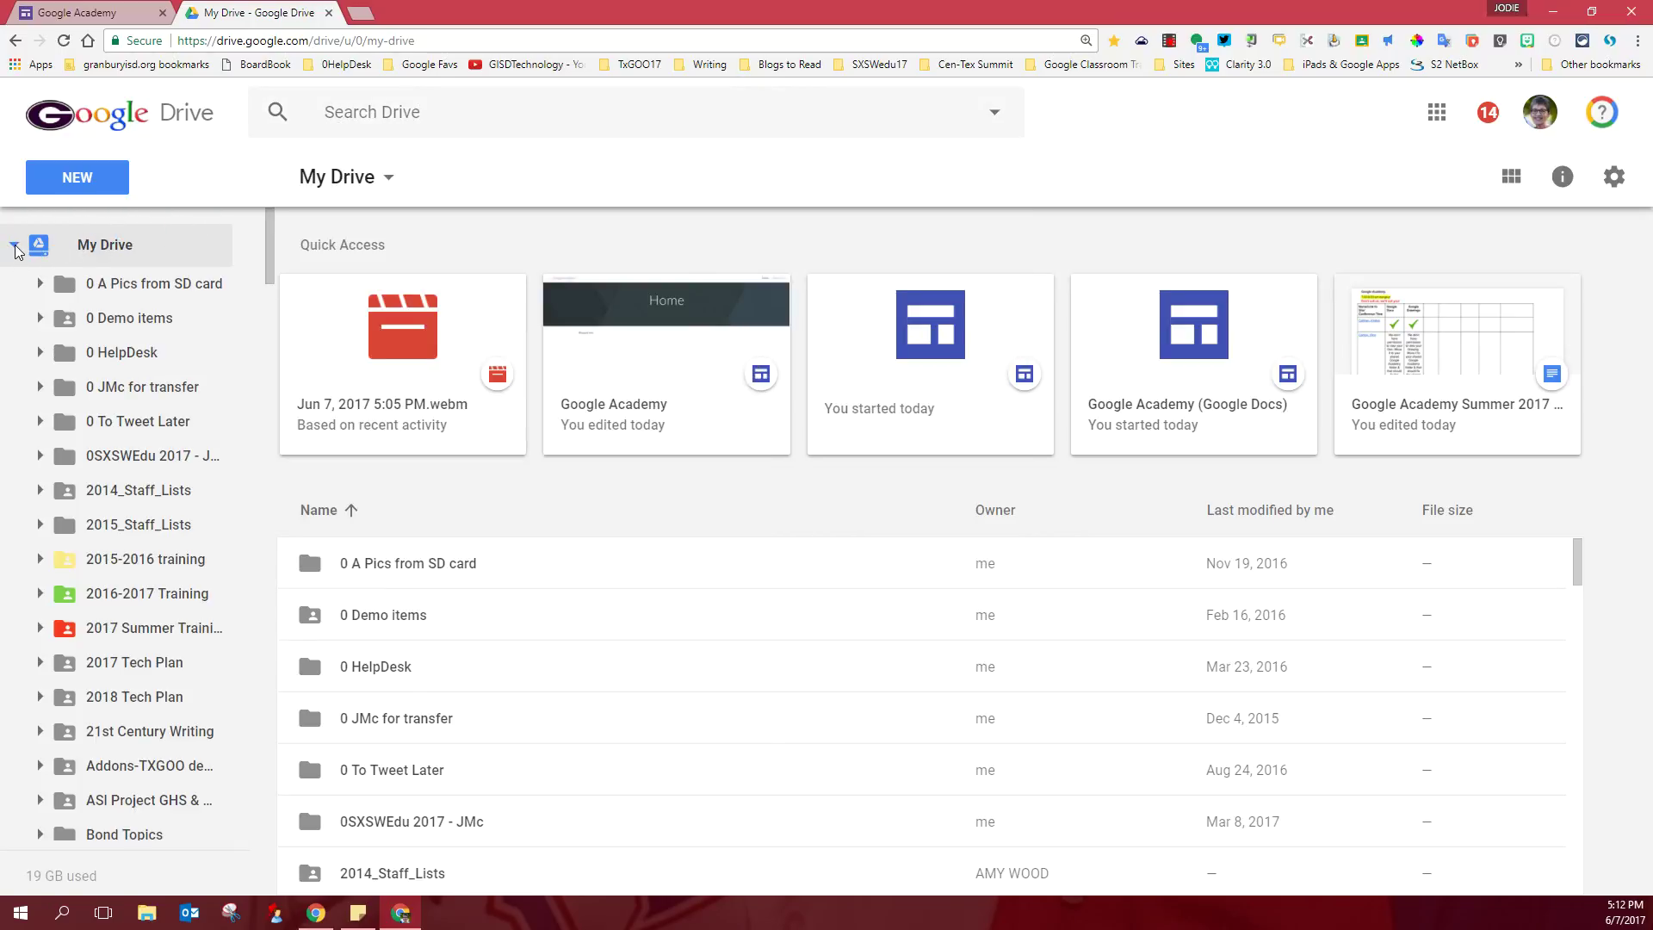
scroll(144, 468, "down", 3)
scroll(143, 467, "down", 15)
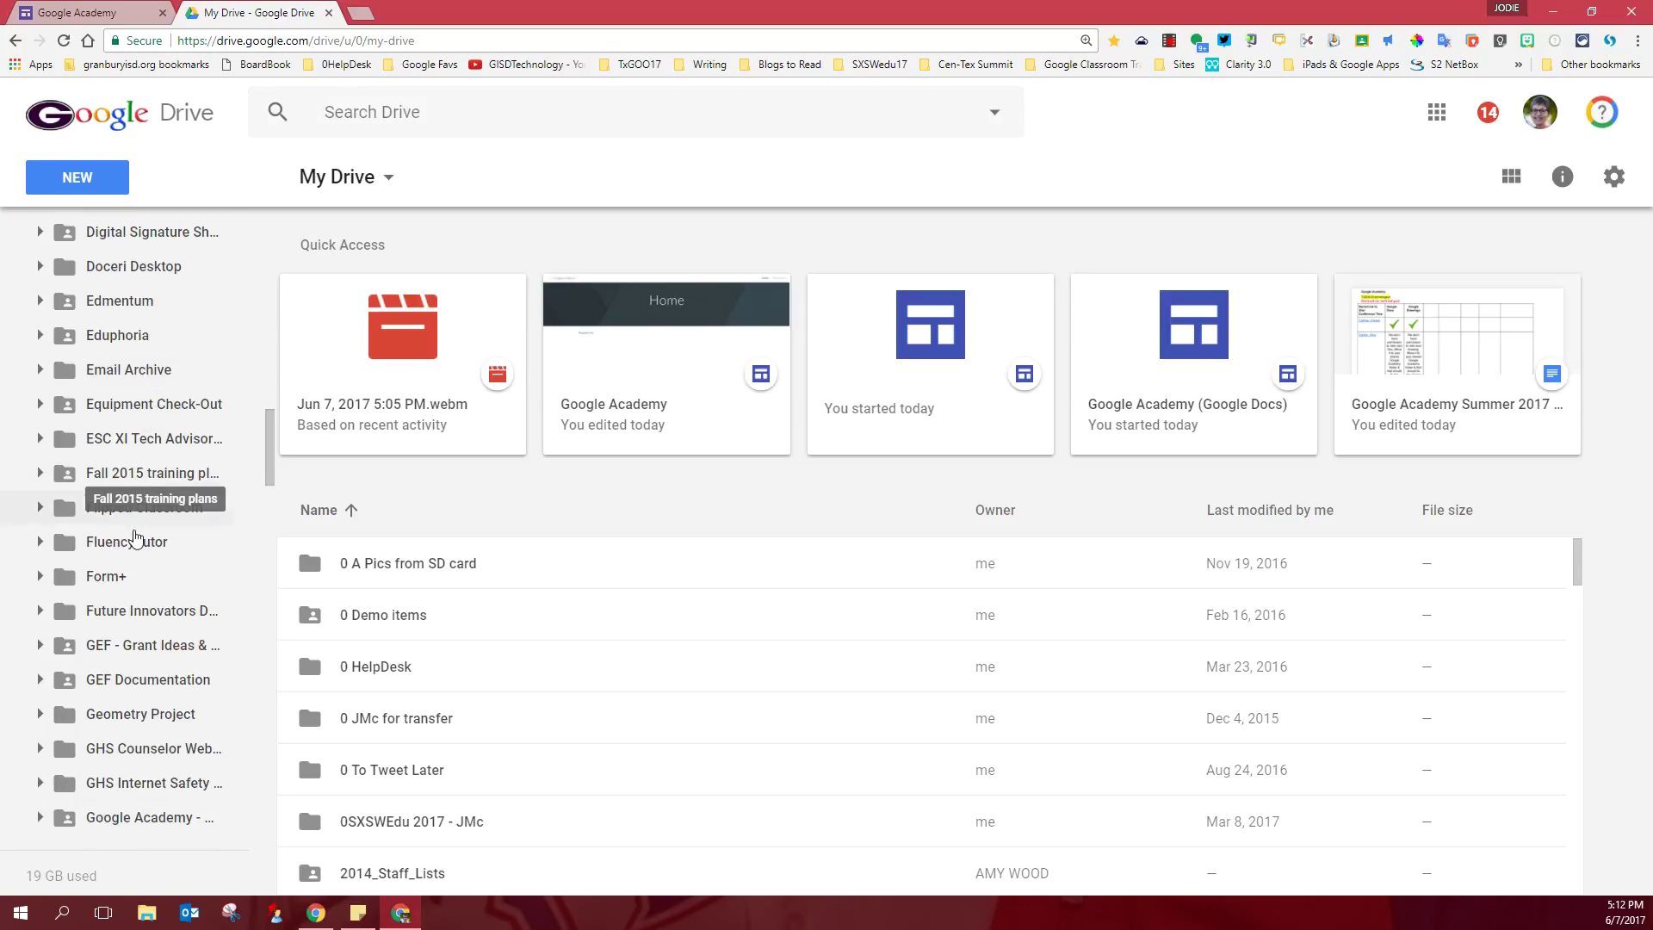
scroll(134, 543, "down", 4)
scroll(131, 551, "down", 1)
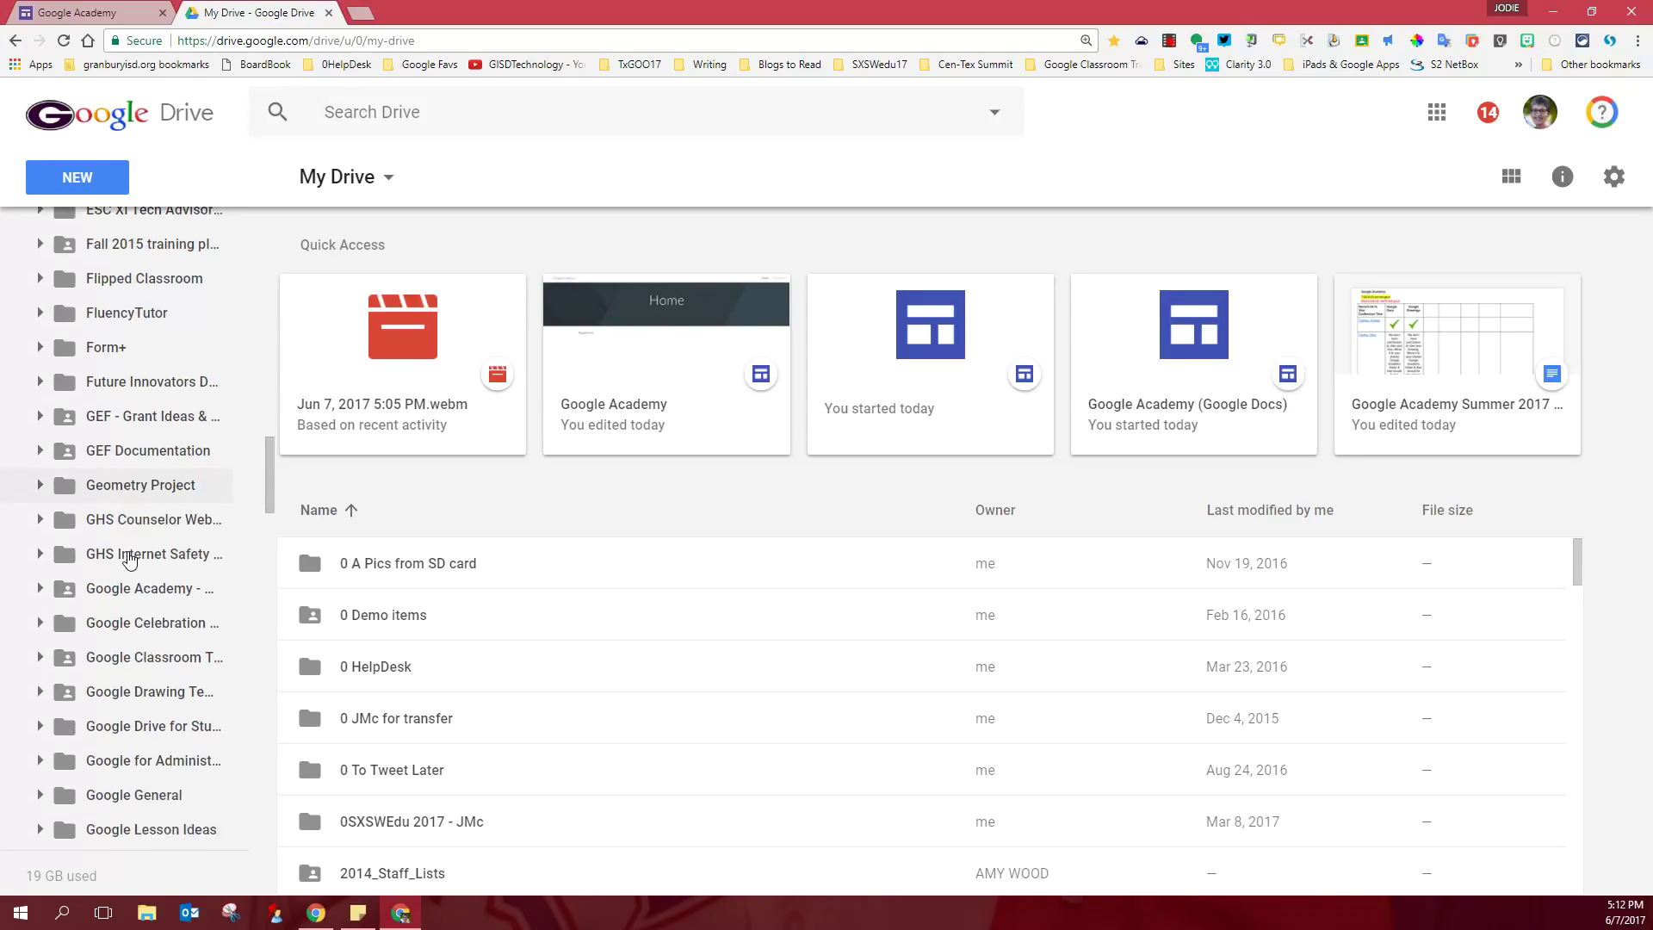
left_click(128, 561)
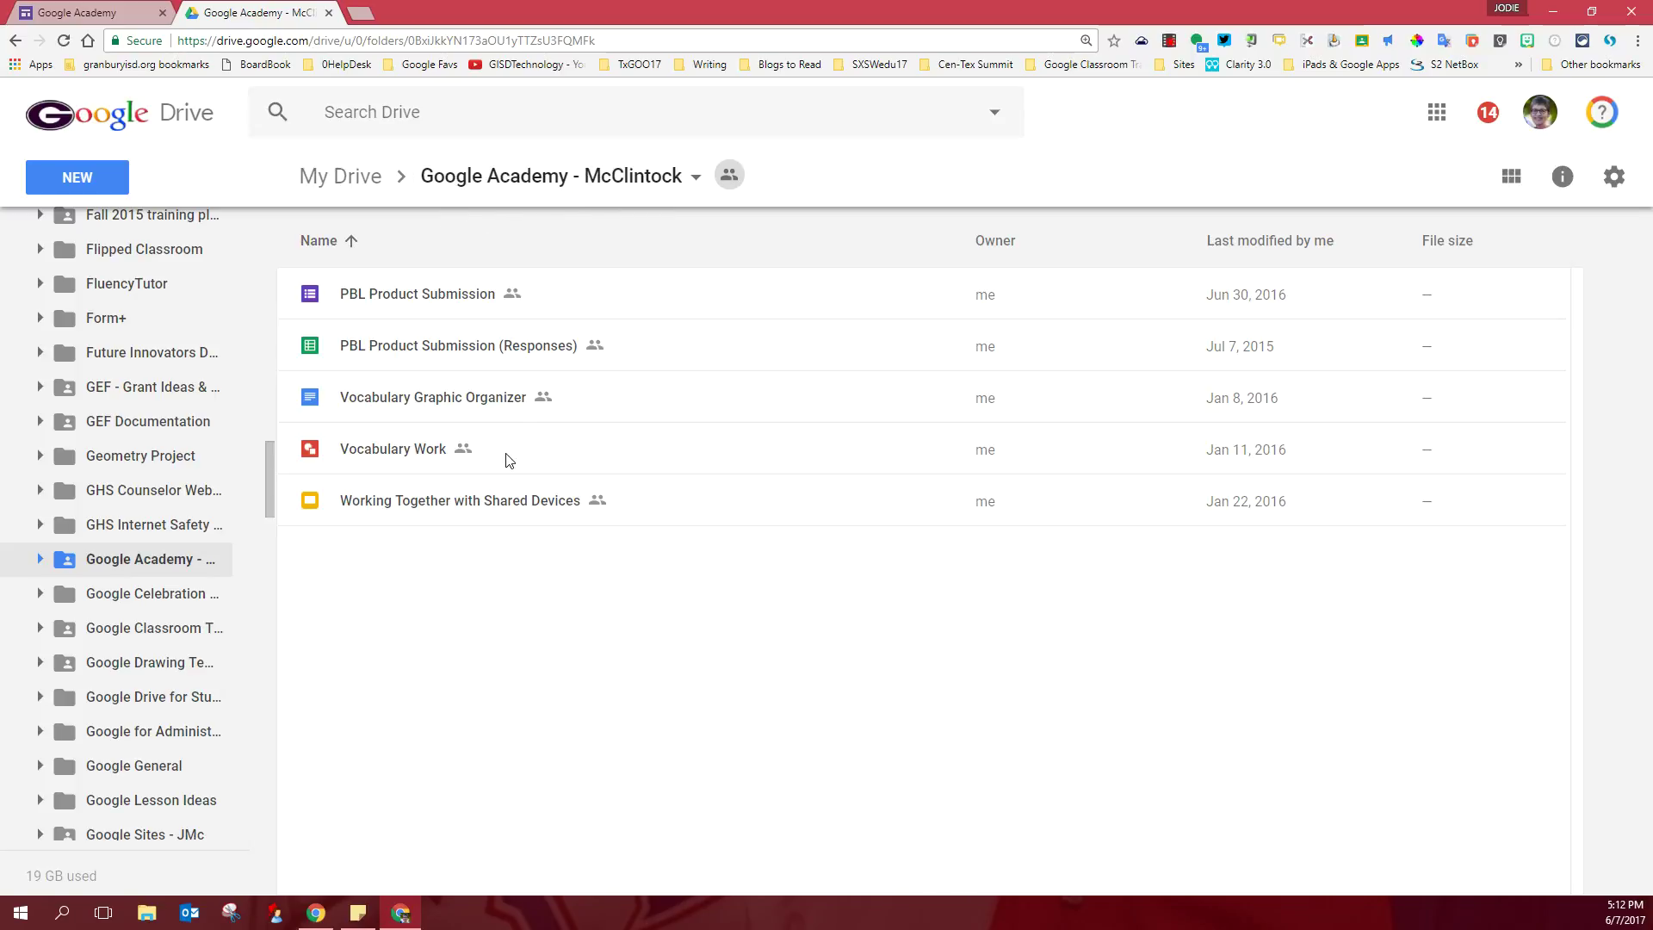
- Return to the Google Academy site editor browser tab
left_click(86, 14)
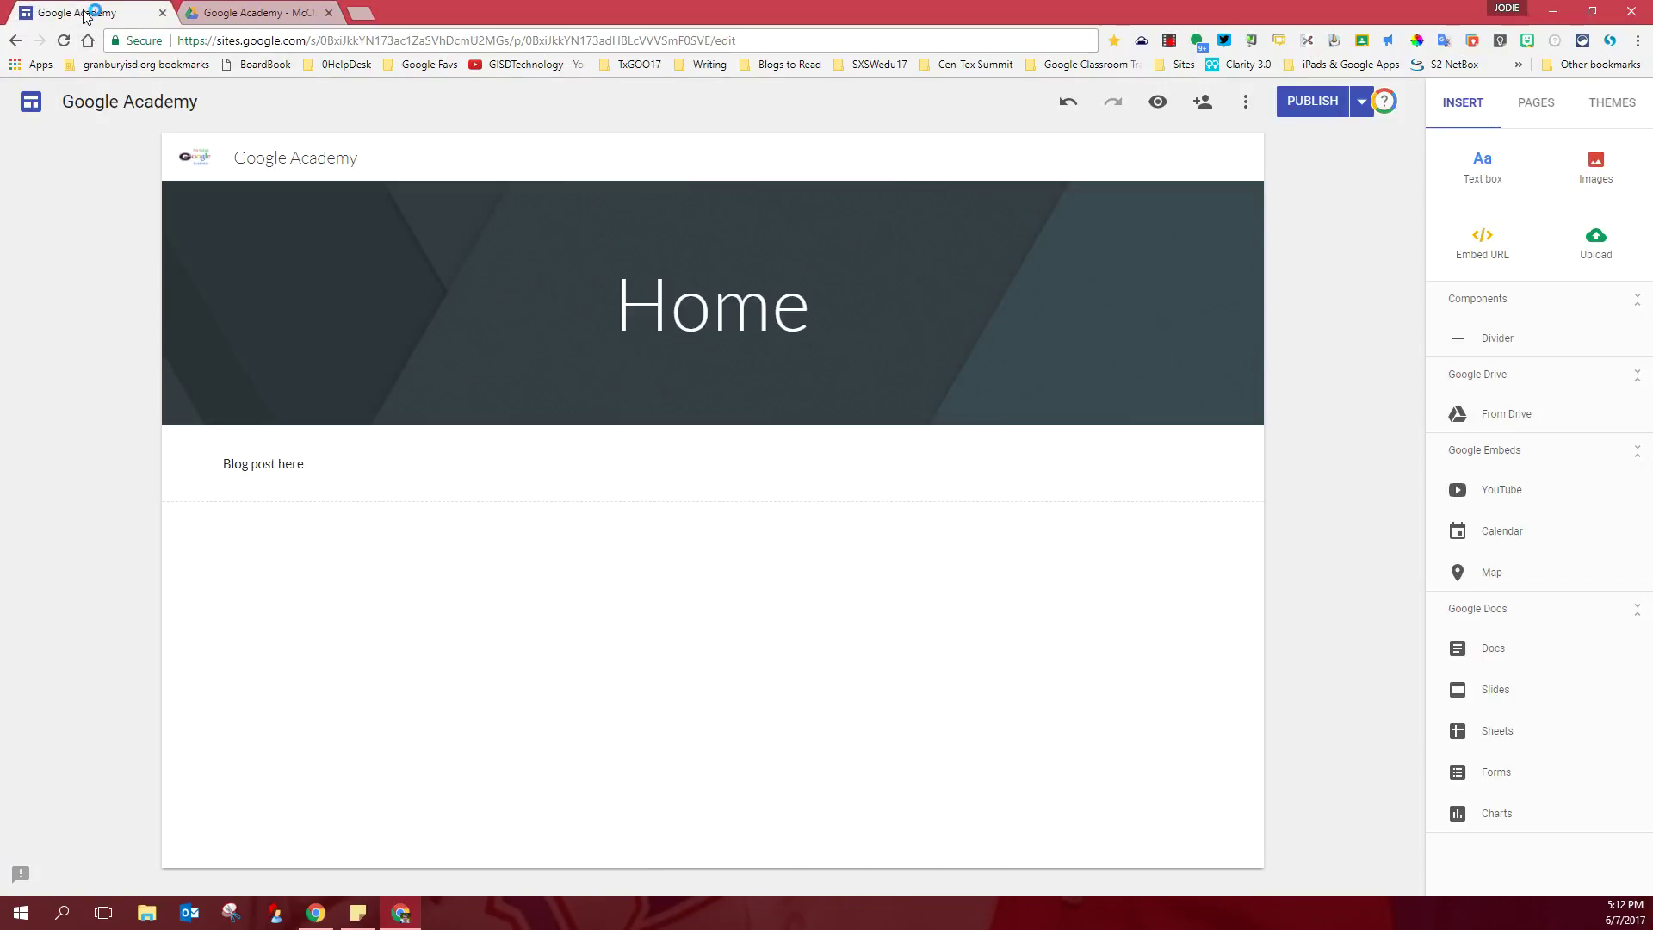
- Add a new page named 'Google Docs' to the Google Academy site
mouse_move(193, 160)
left_click(1538, 104)
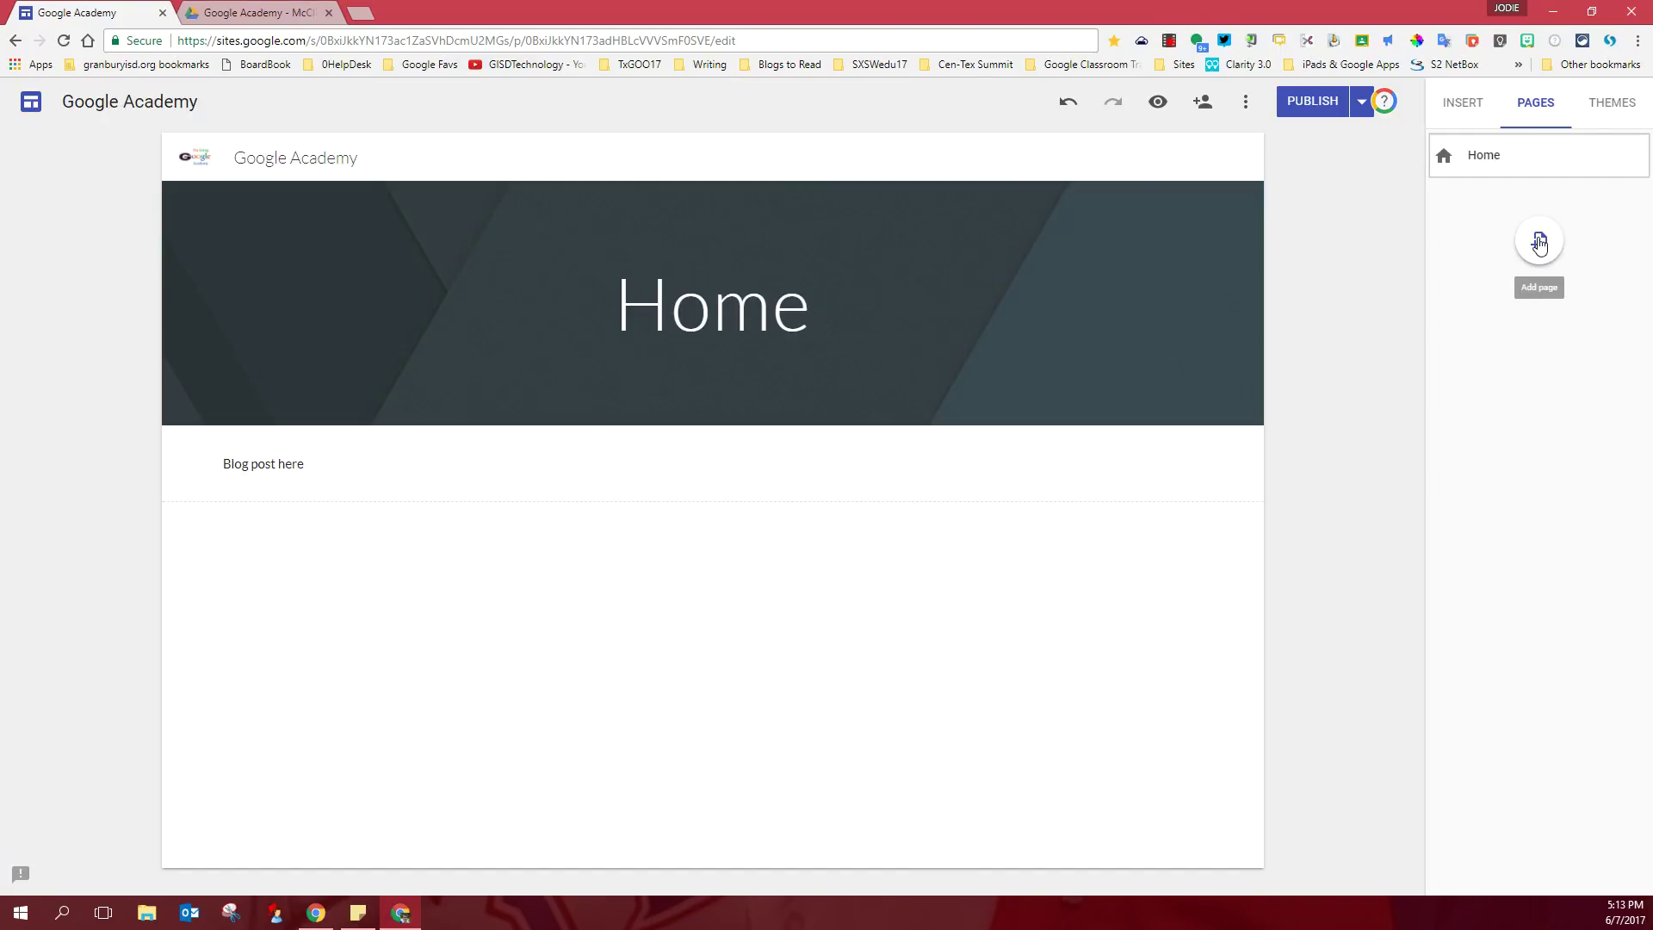
left_click(1539, 245)
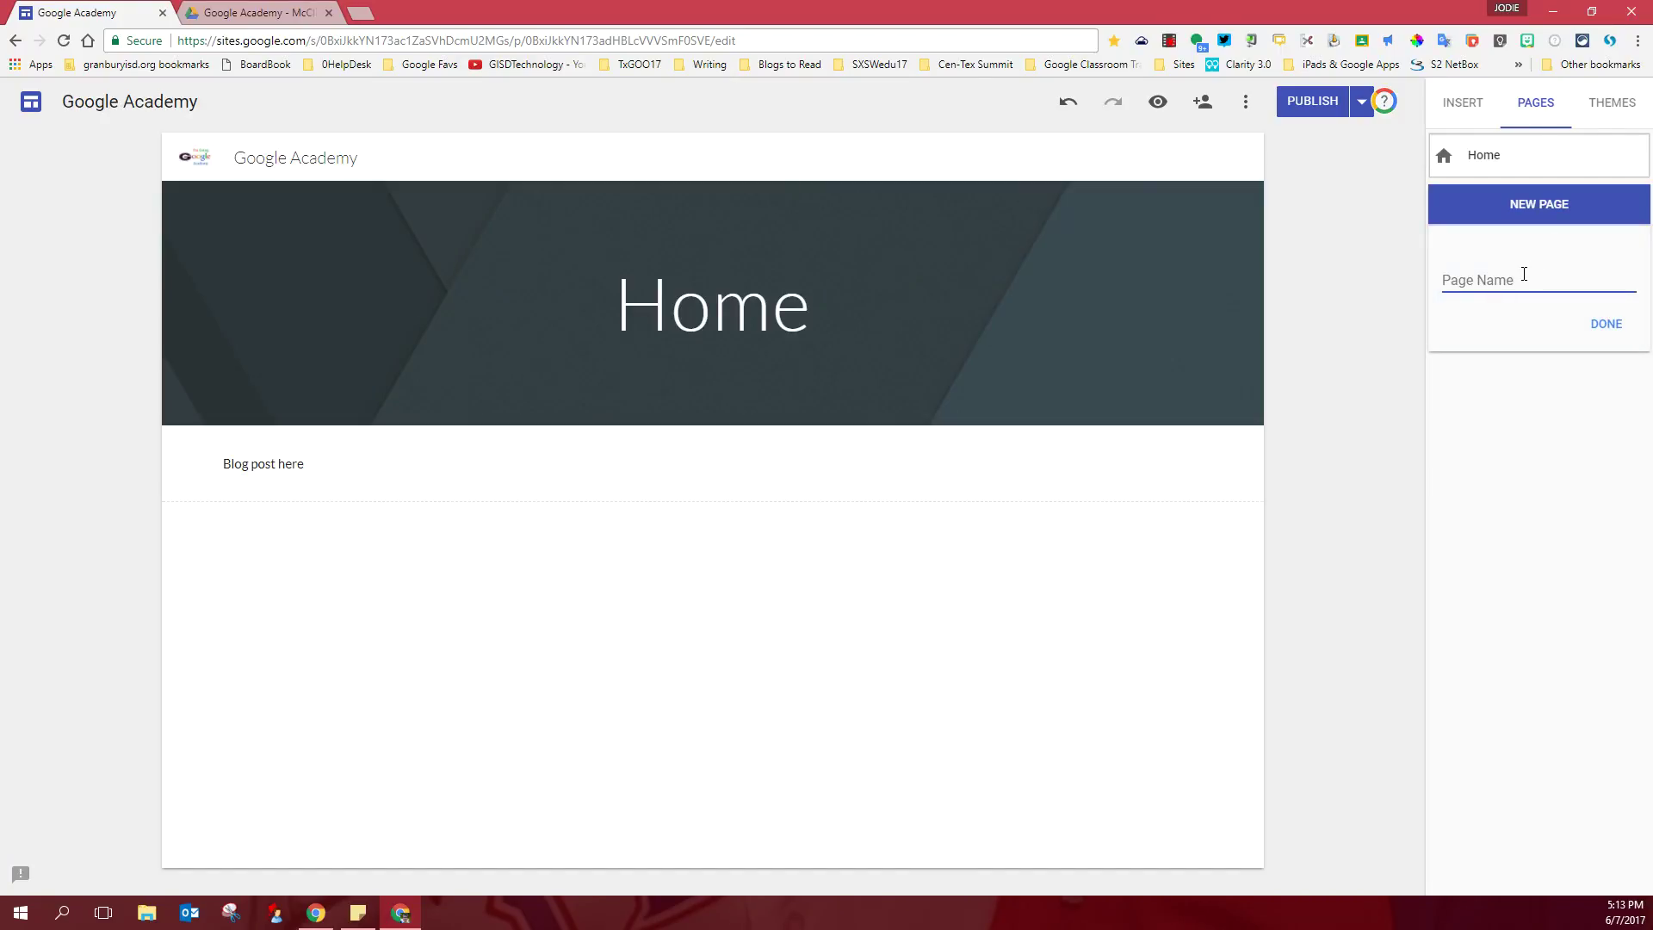
type("Google Docs")
left_click(1604, 325)
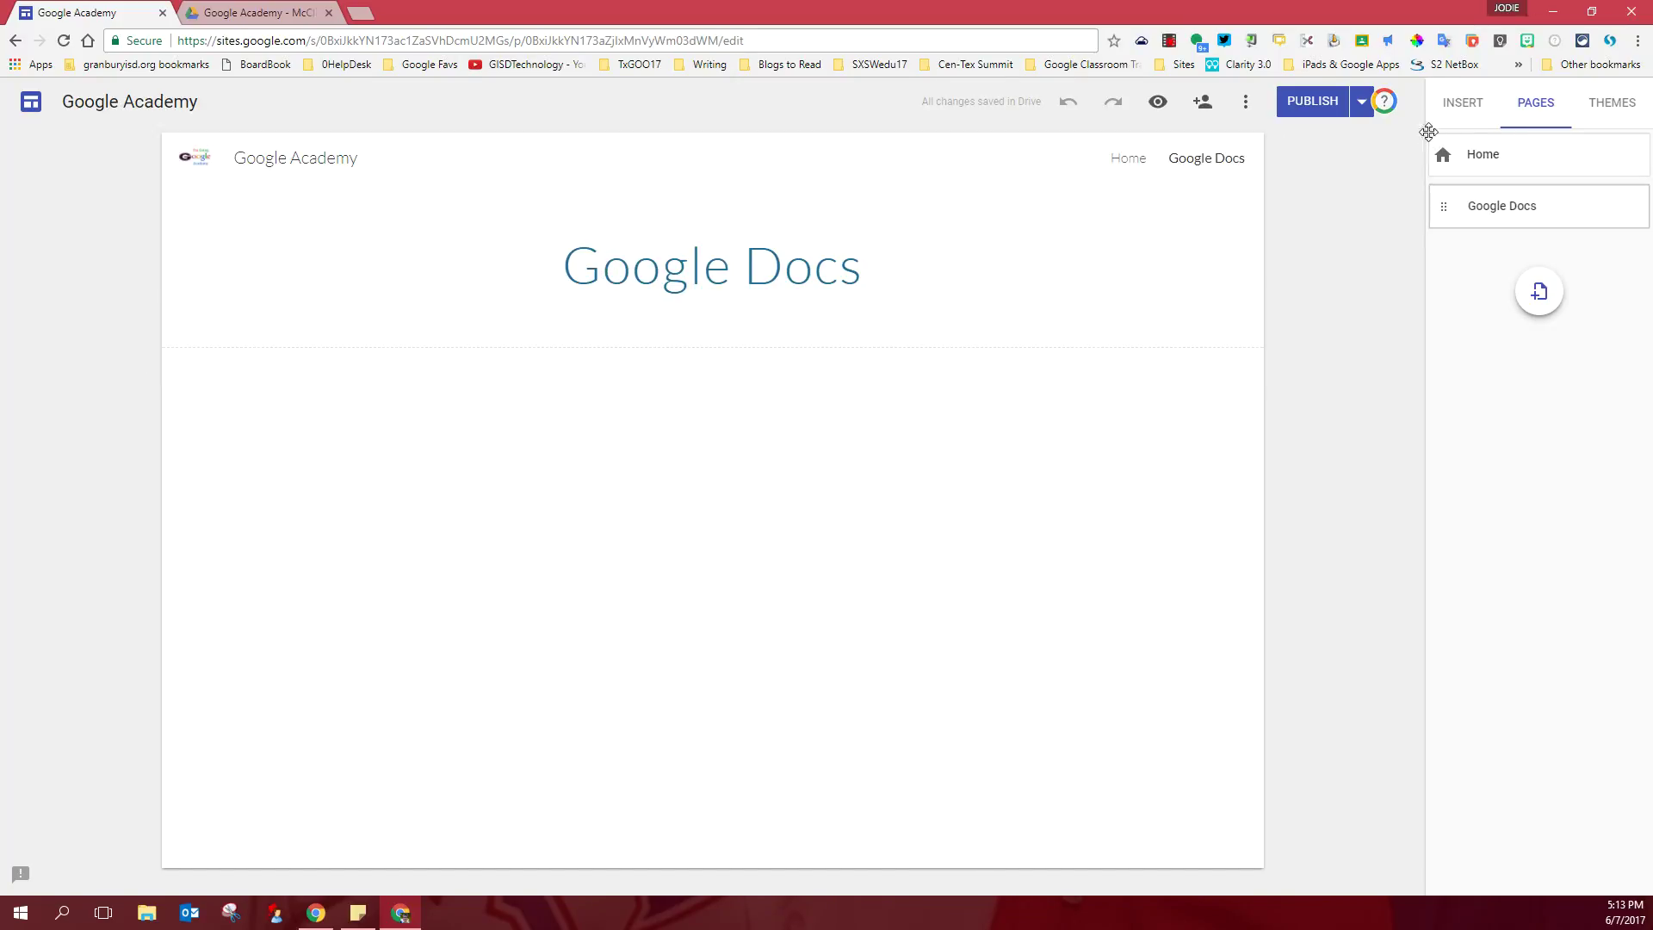
- Embed the Vocabulary Graphic Organizer document from the Google Academy - McClintock Drive folder
left_click(1473, 107)
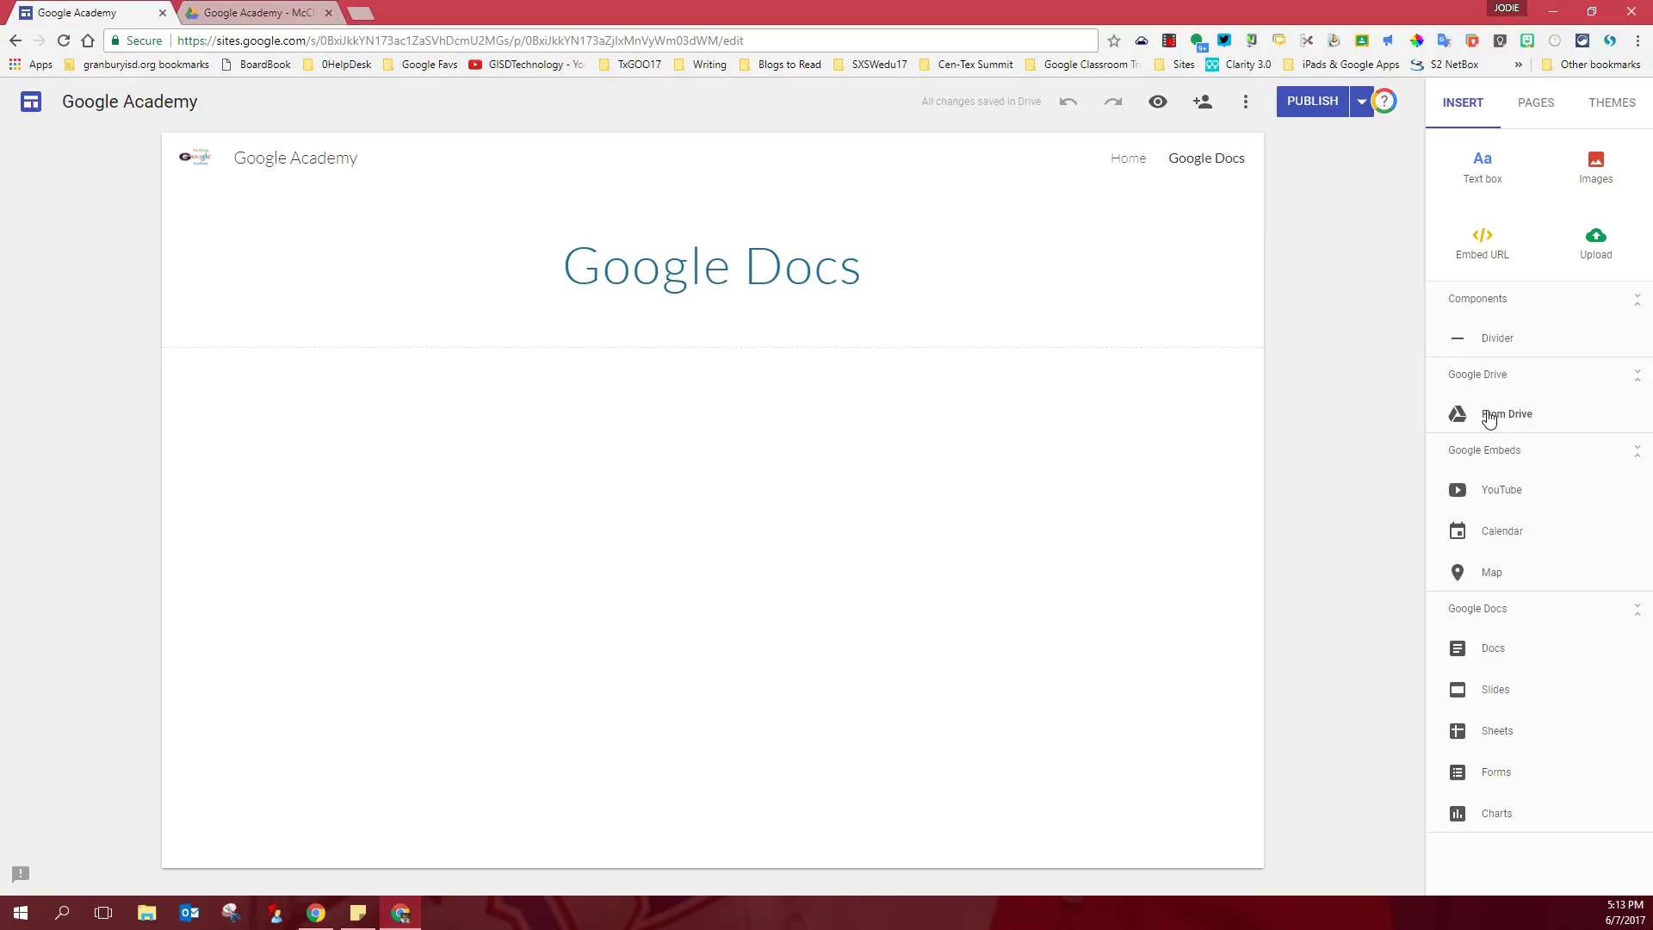
left_click(1489, 417)
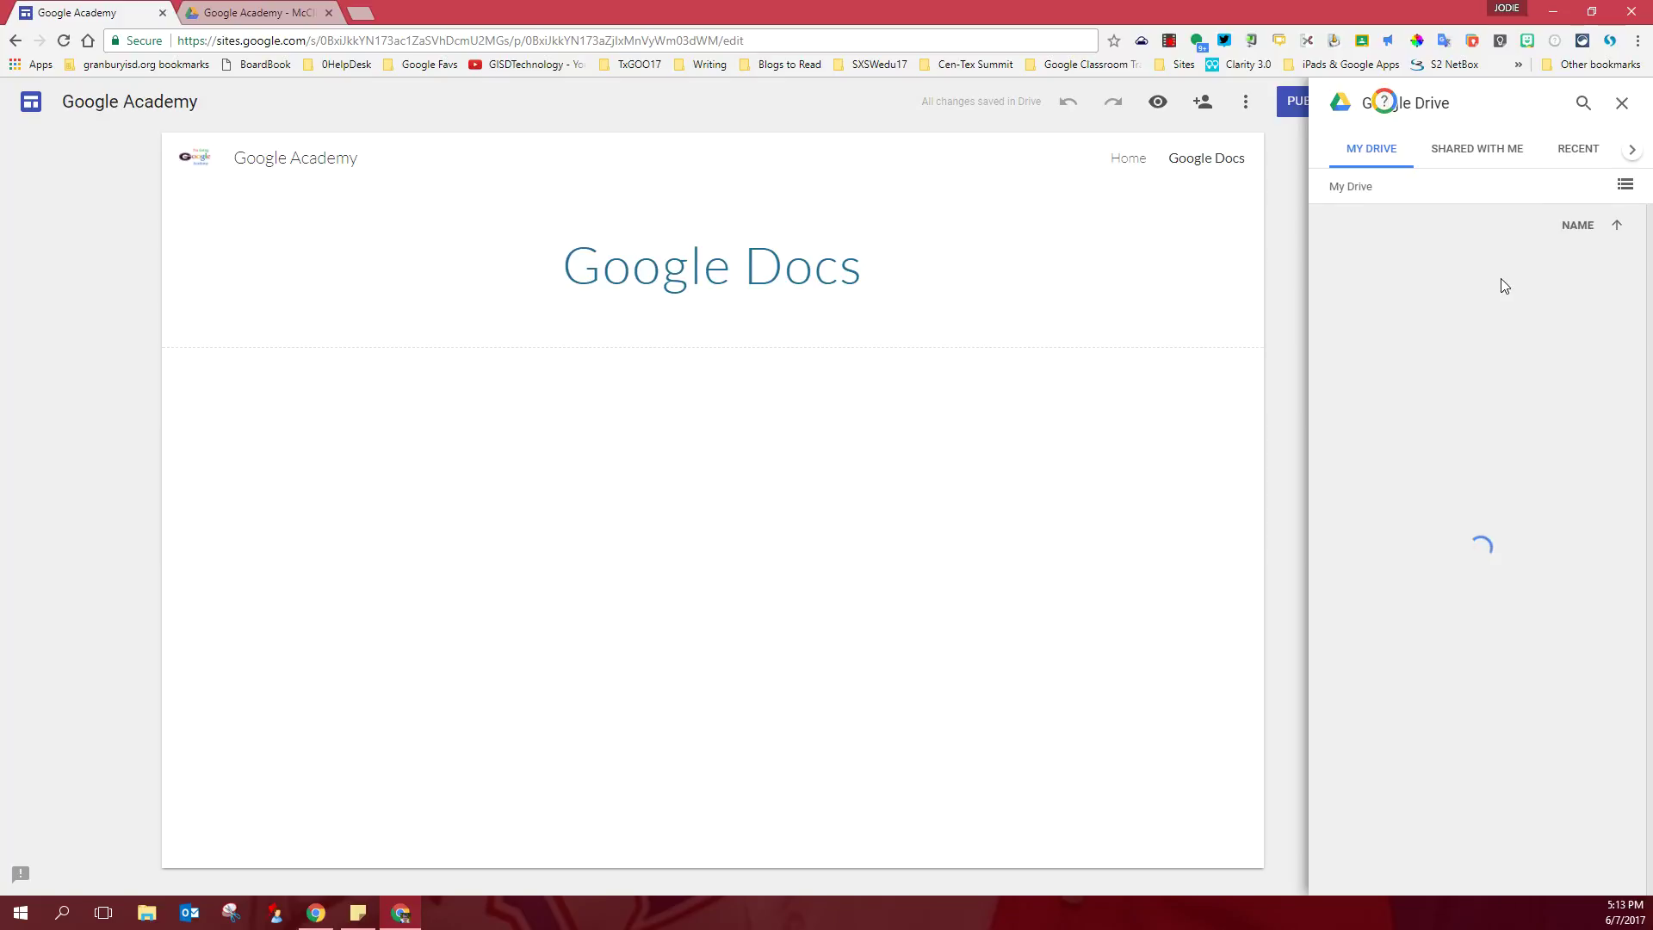
left_click(1582, 104)
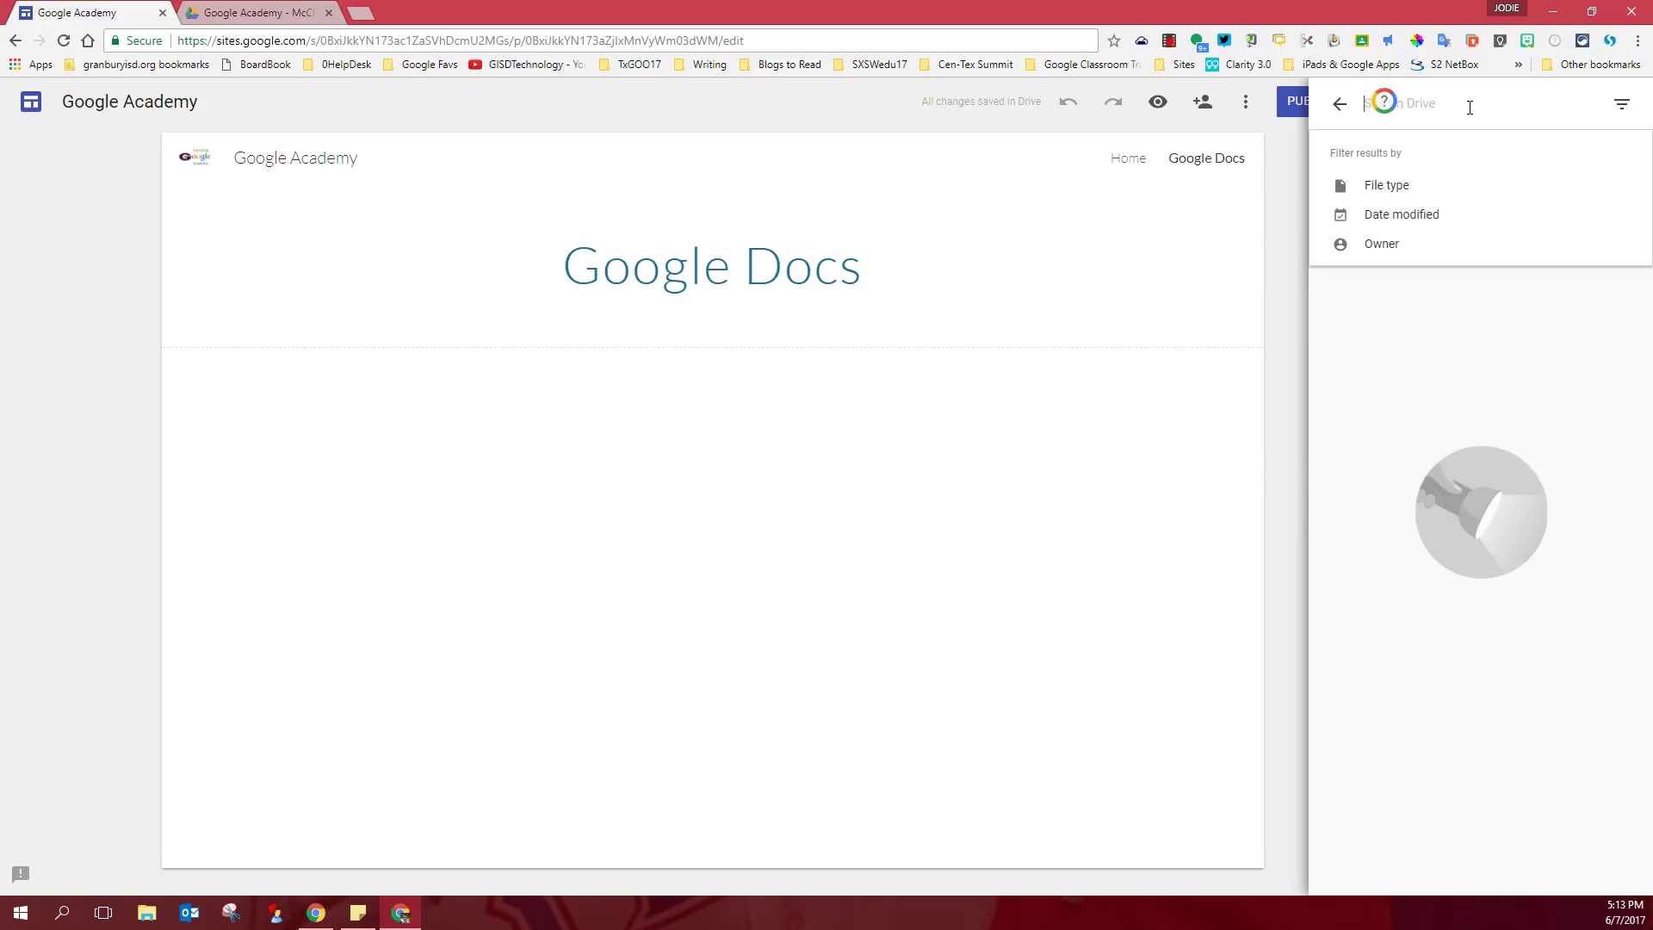
type("Google")
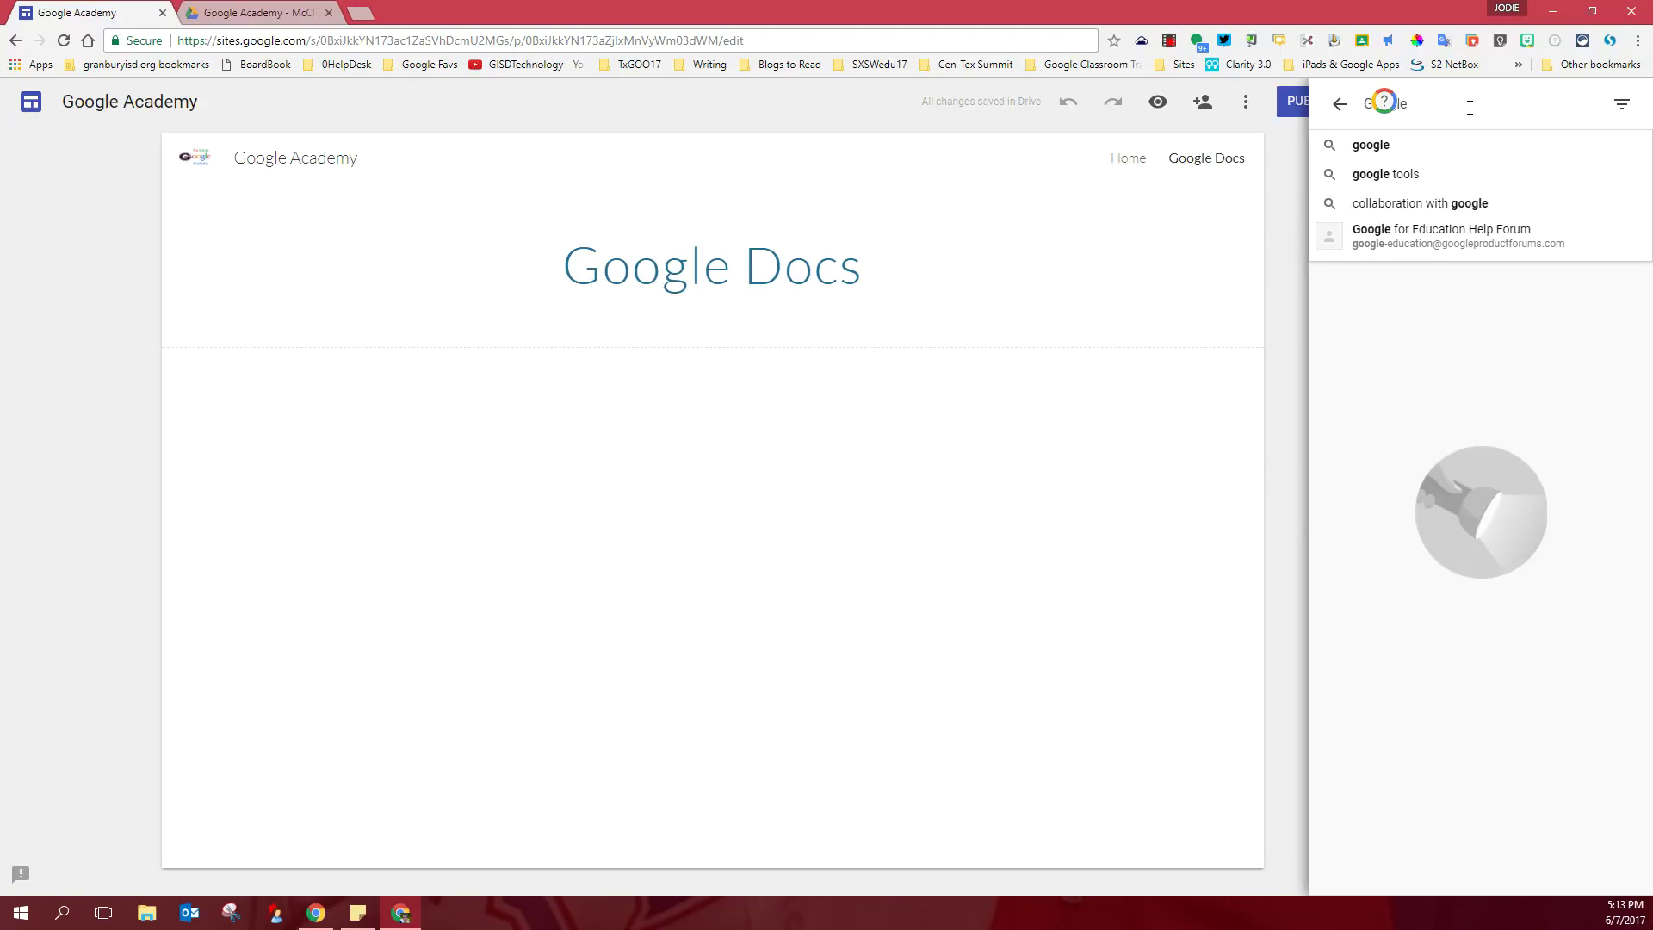
type(" Academy")
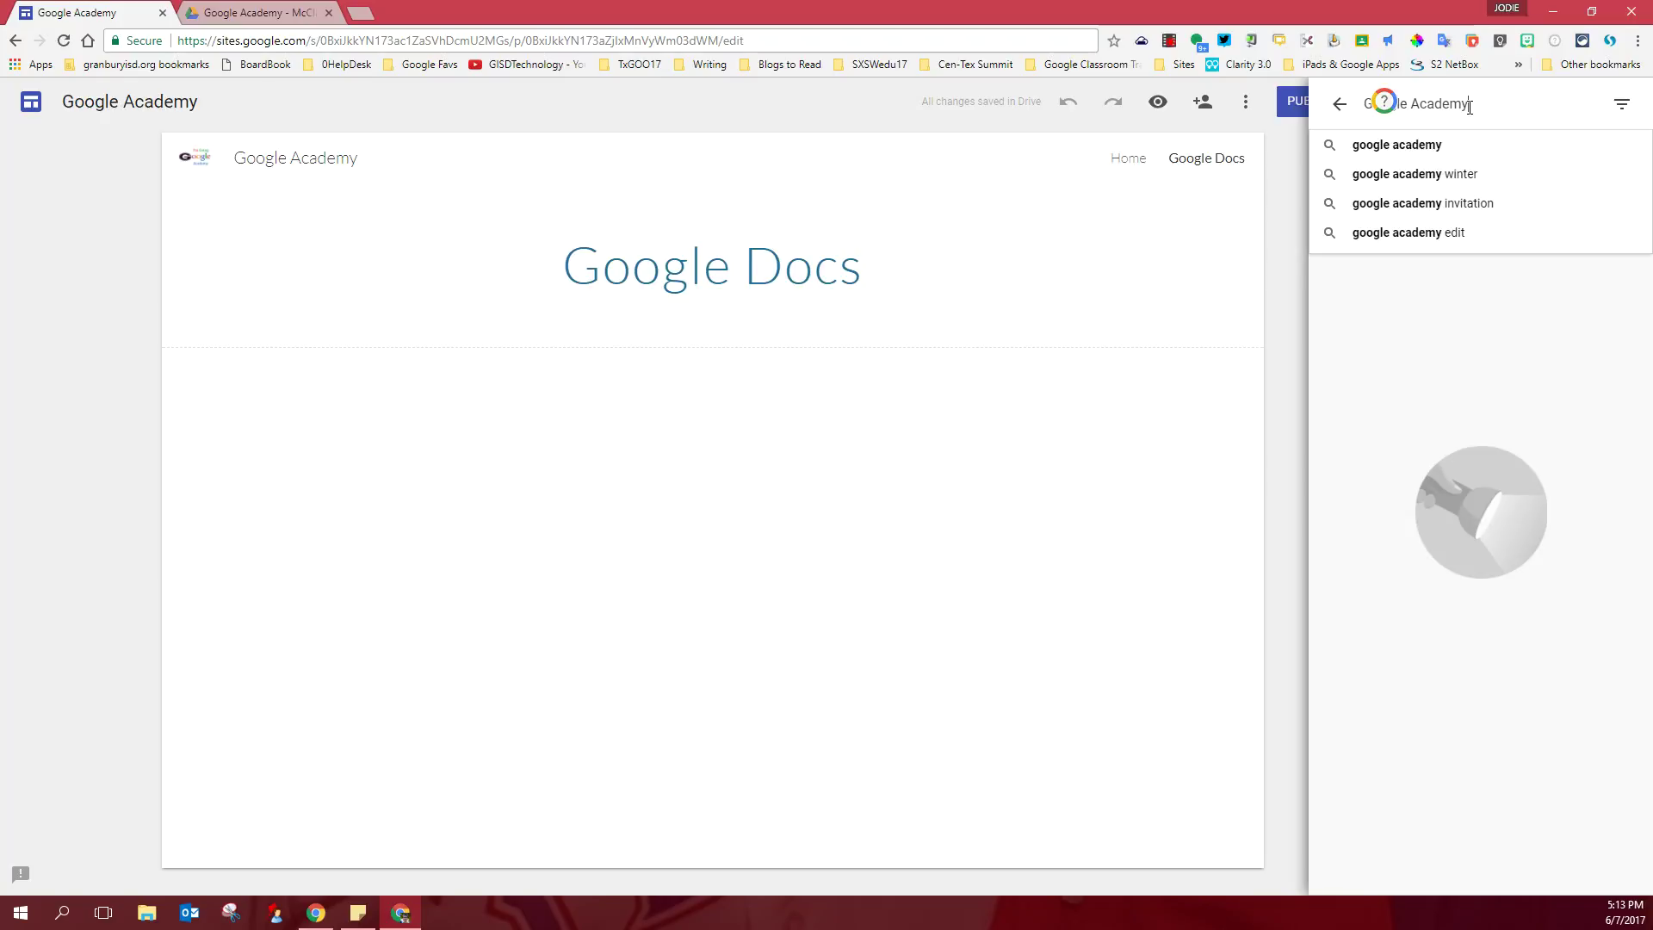
type(" - McC")
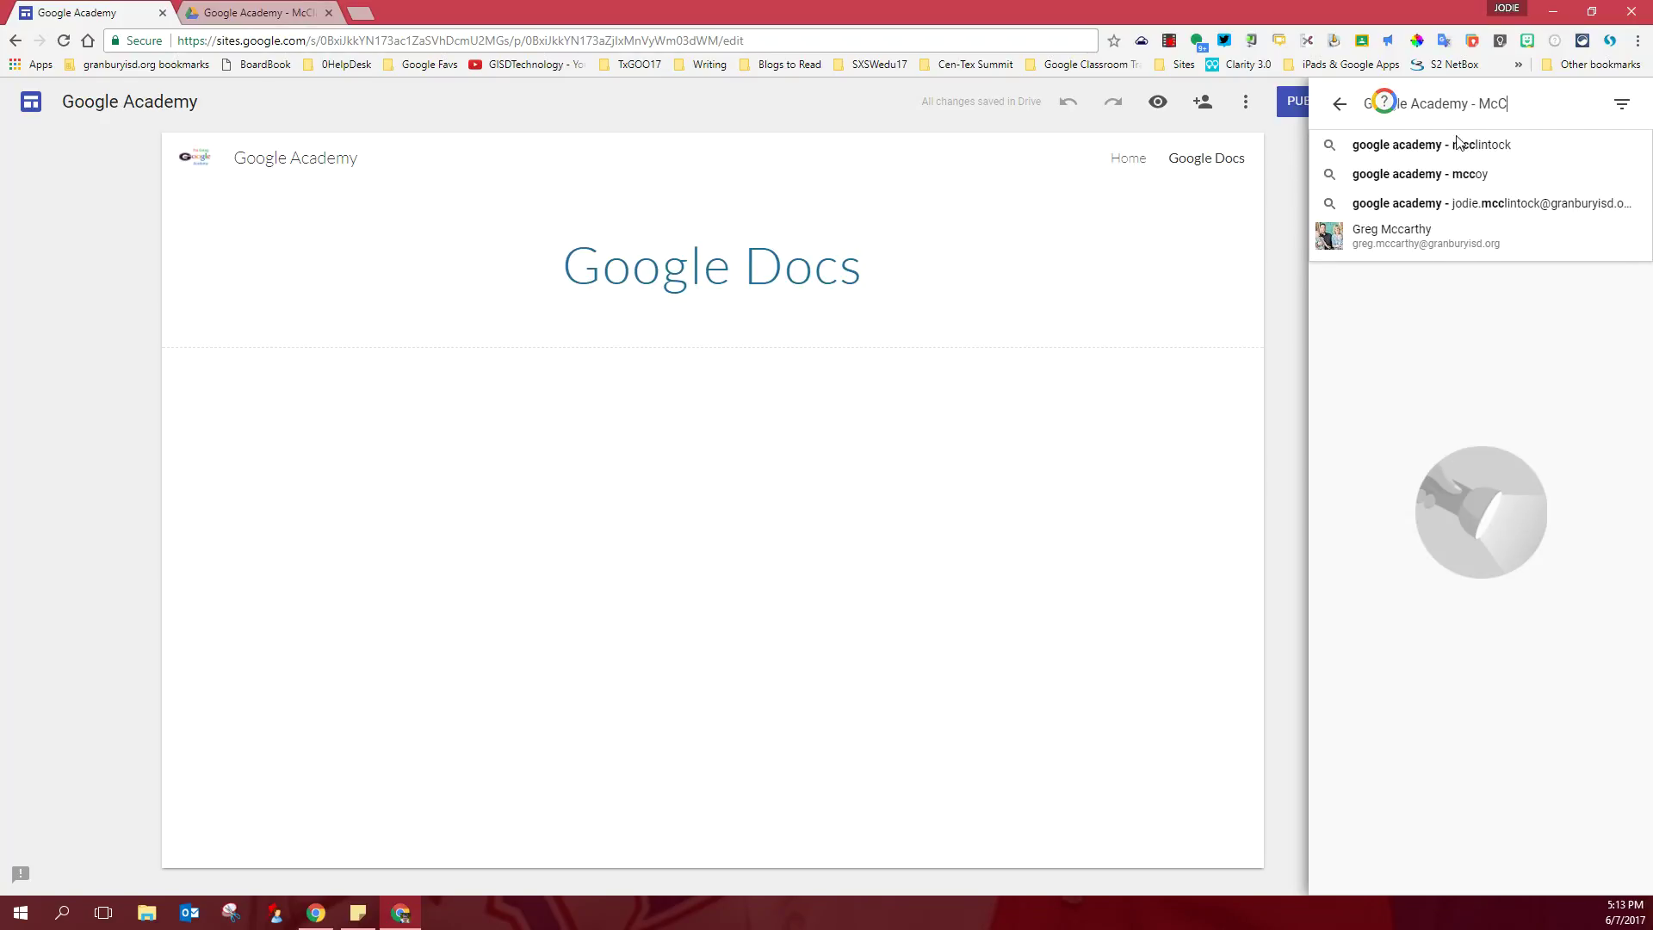
left_click(1458, 144)
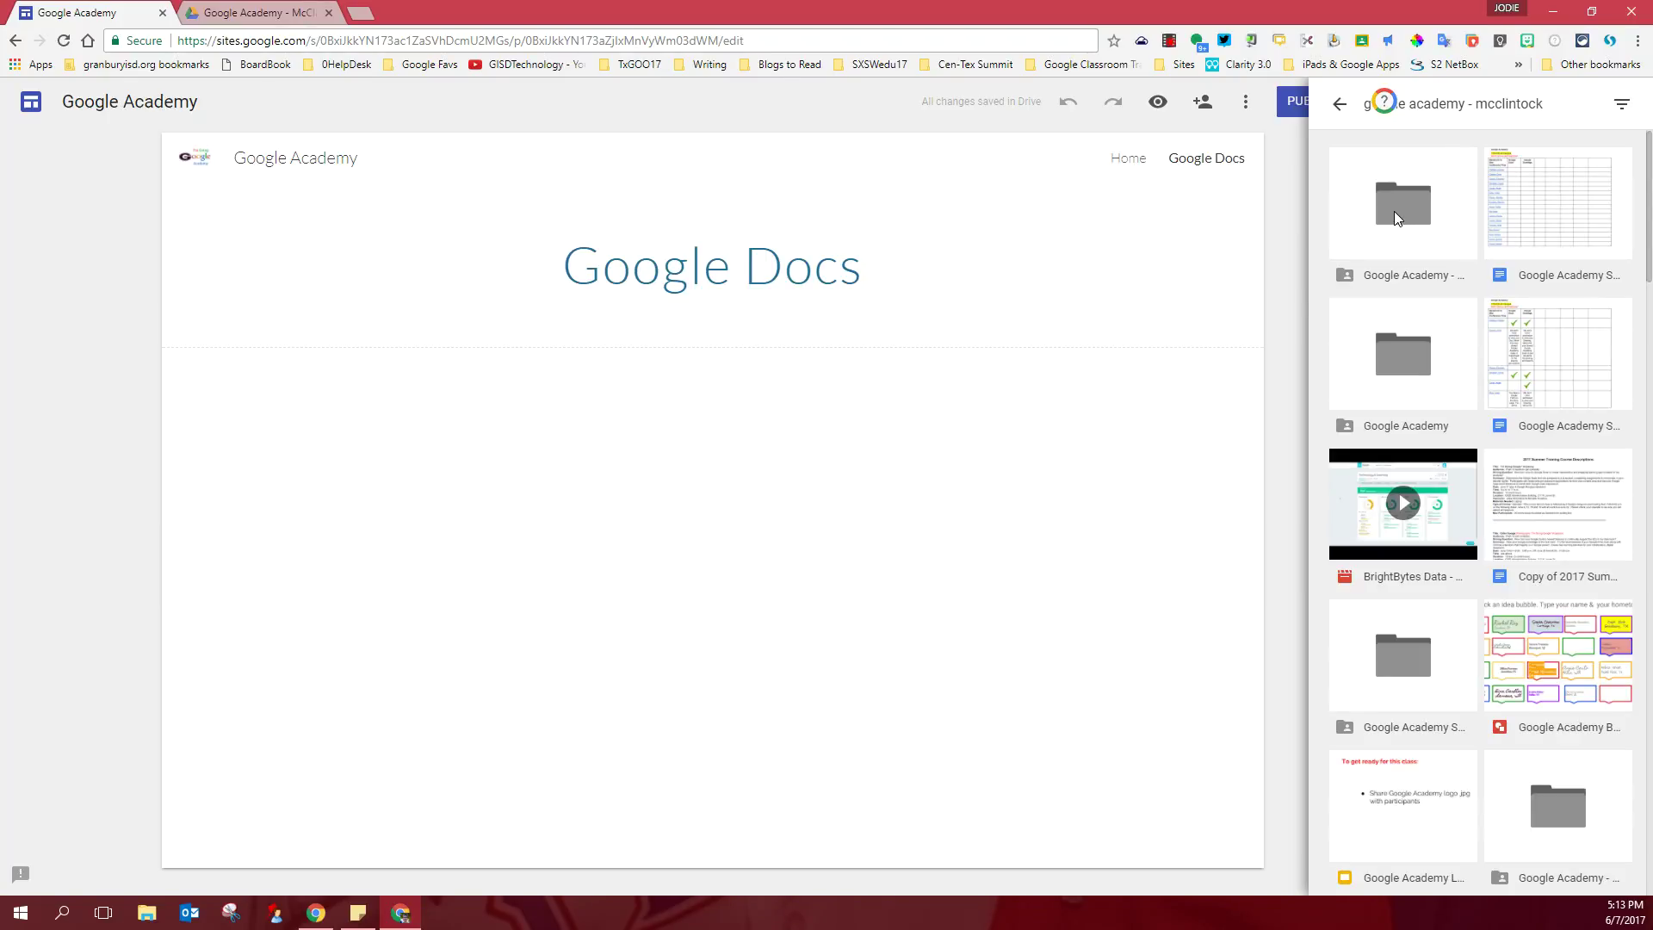
left_click(1392, 210)
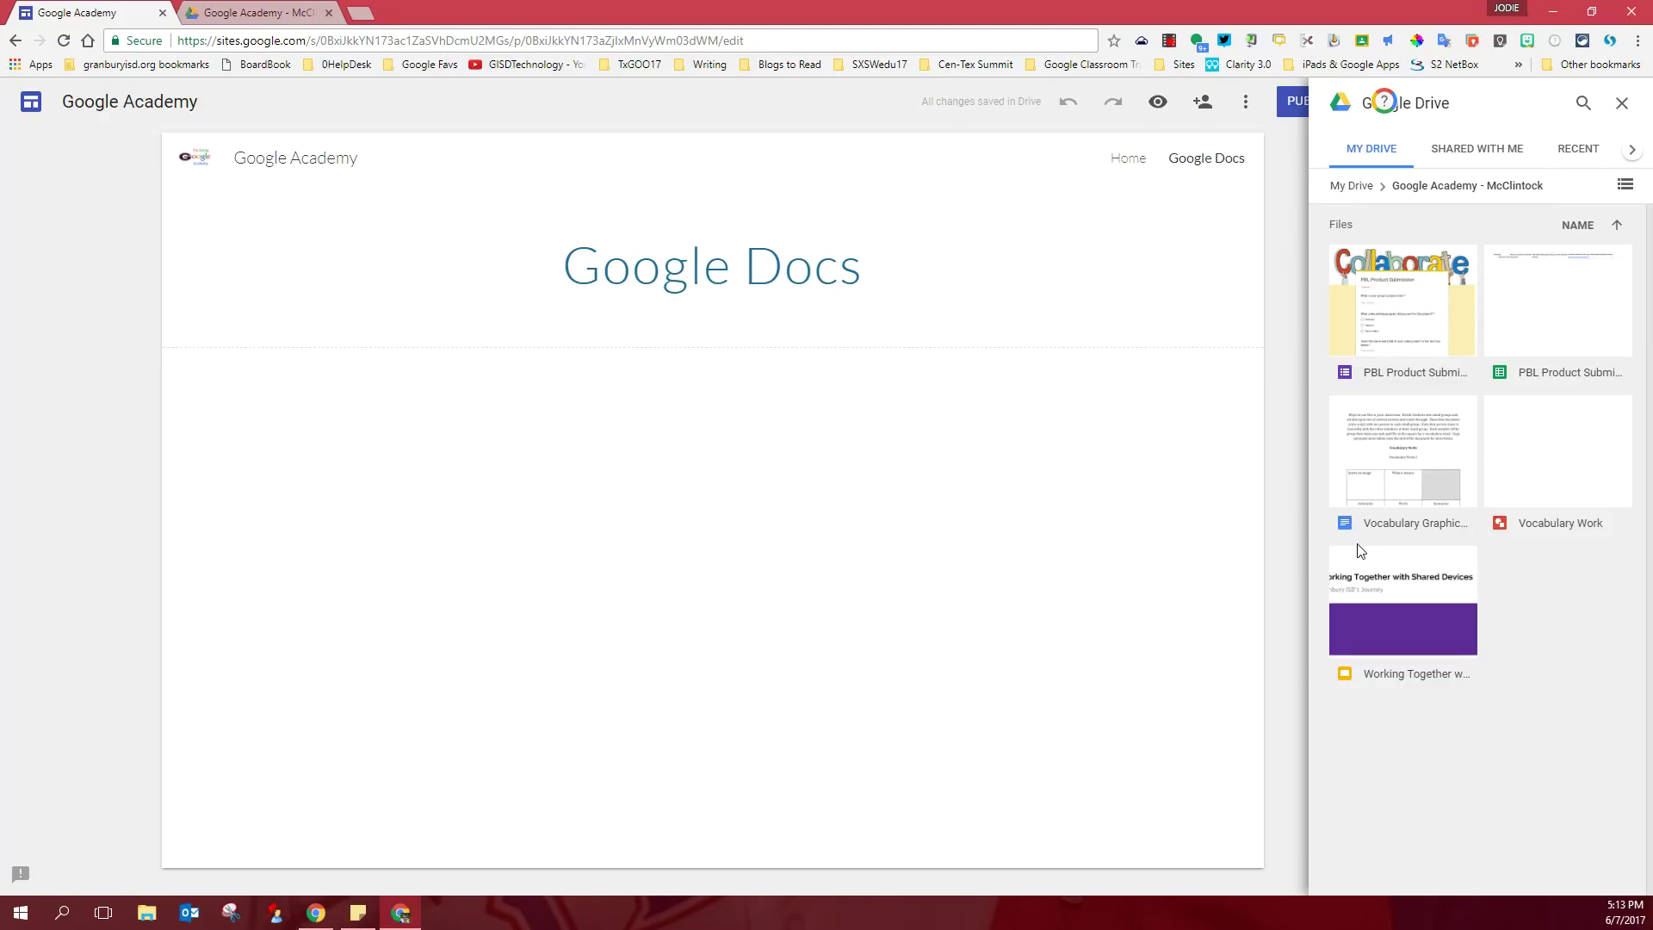
left_click(1394, 454)
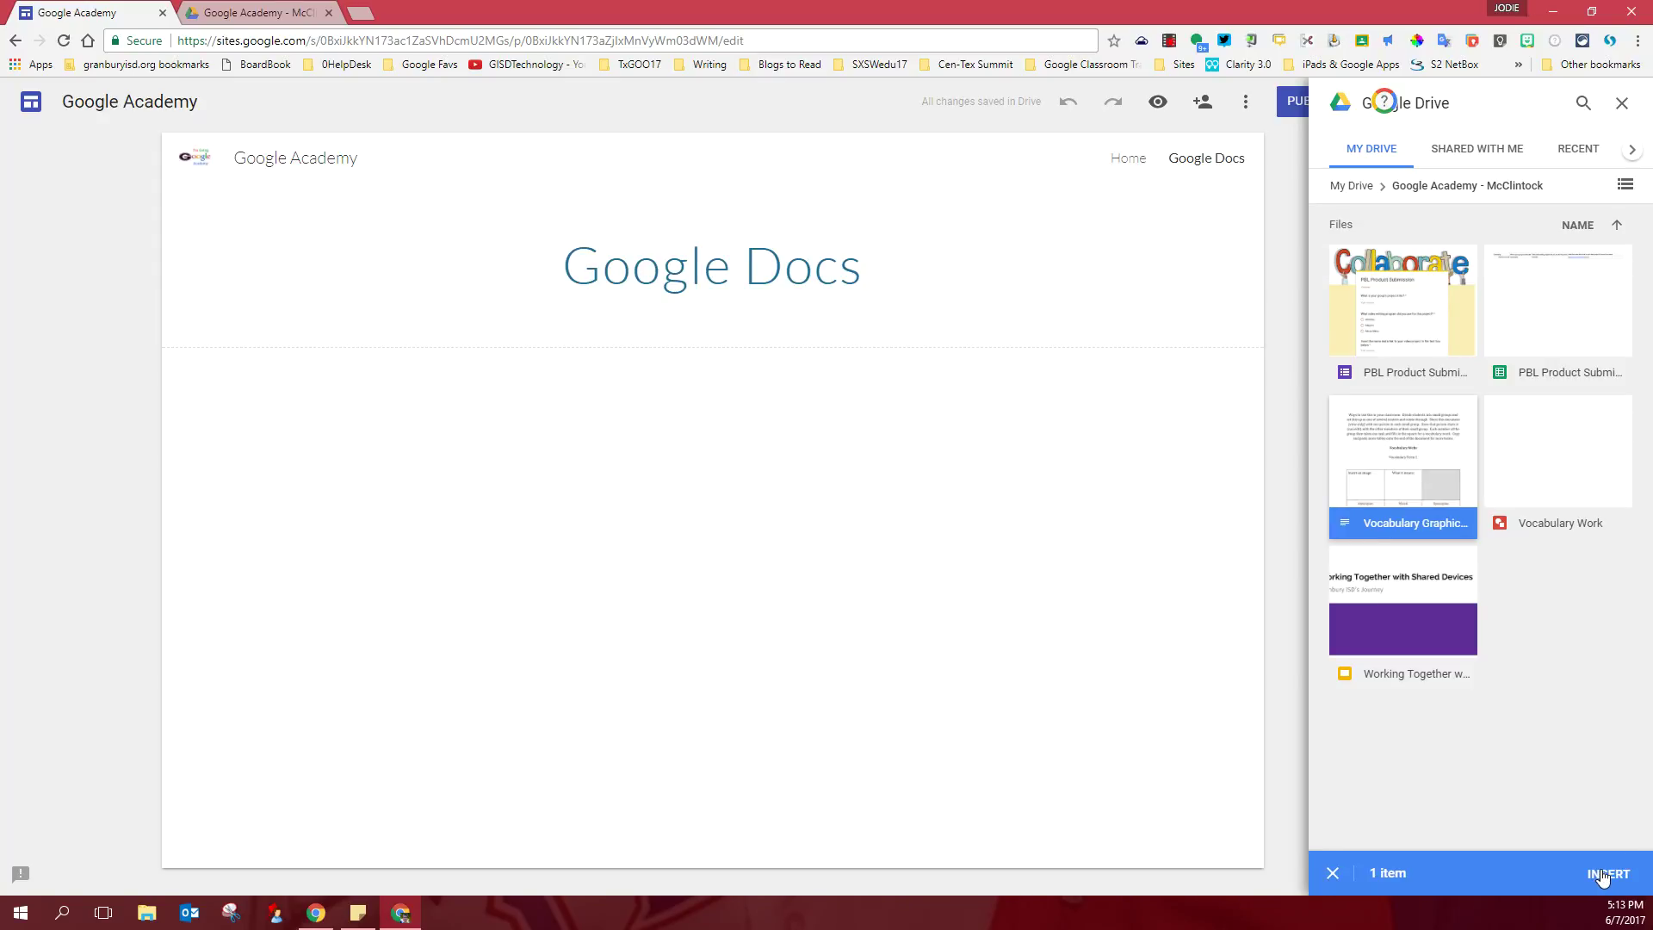
left_click(1599, 873)
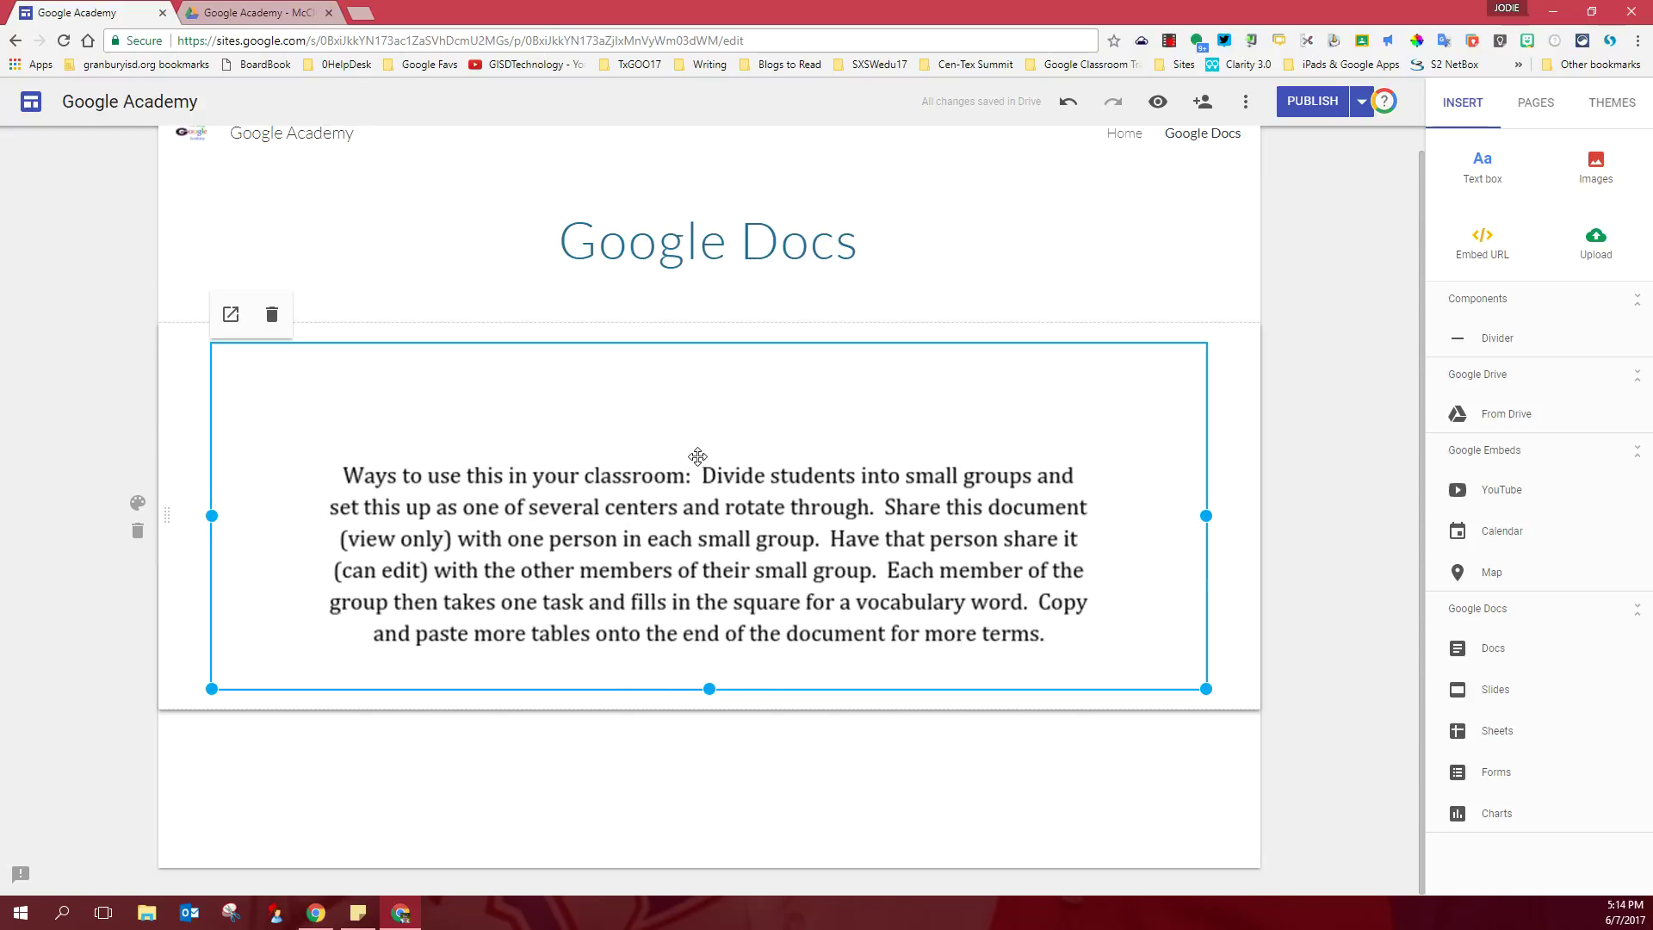
- Publish the site, then show its list of pages
left_click(1314, 102)
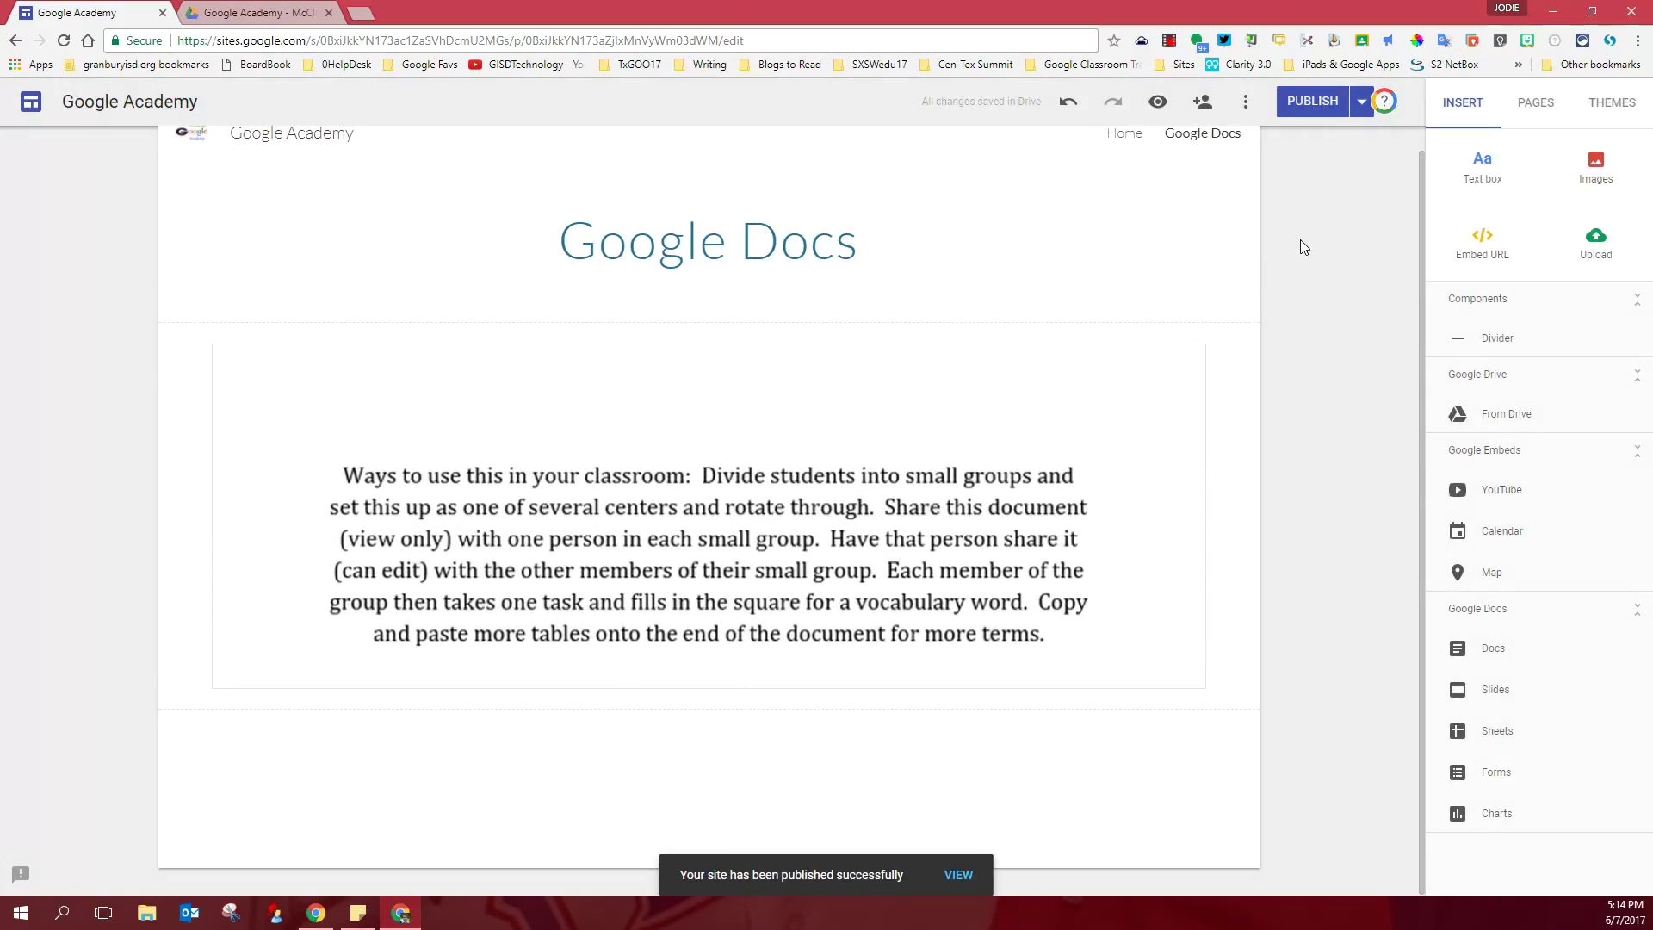
left_click(1535, 108)
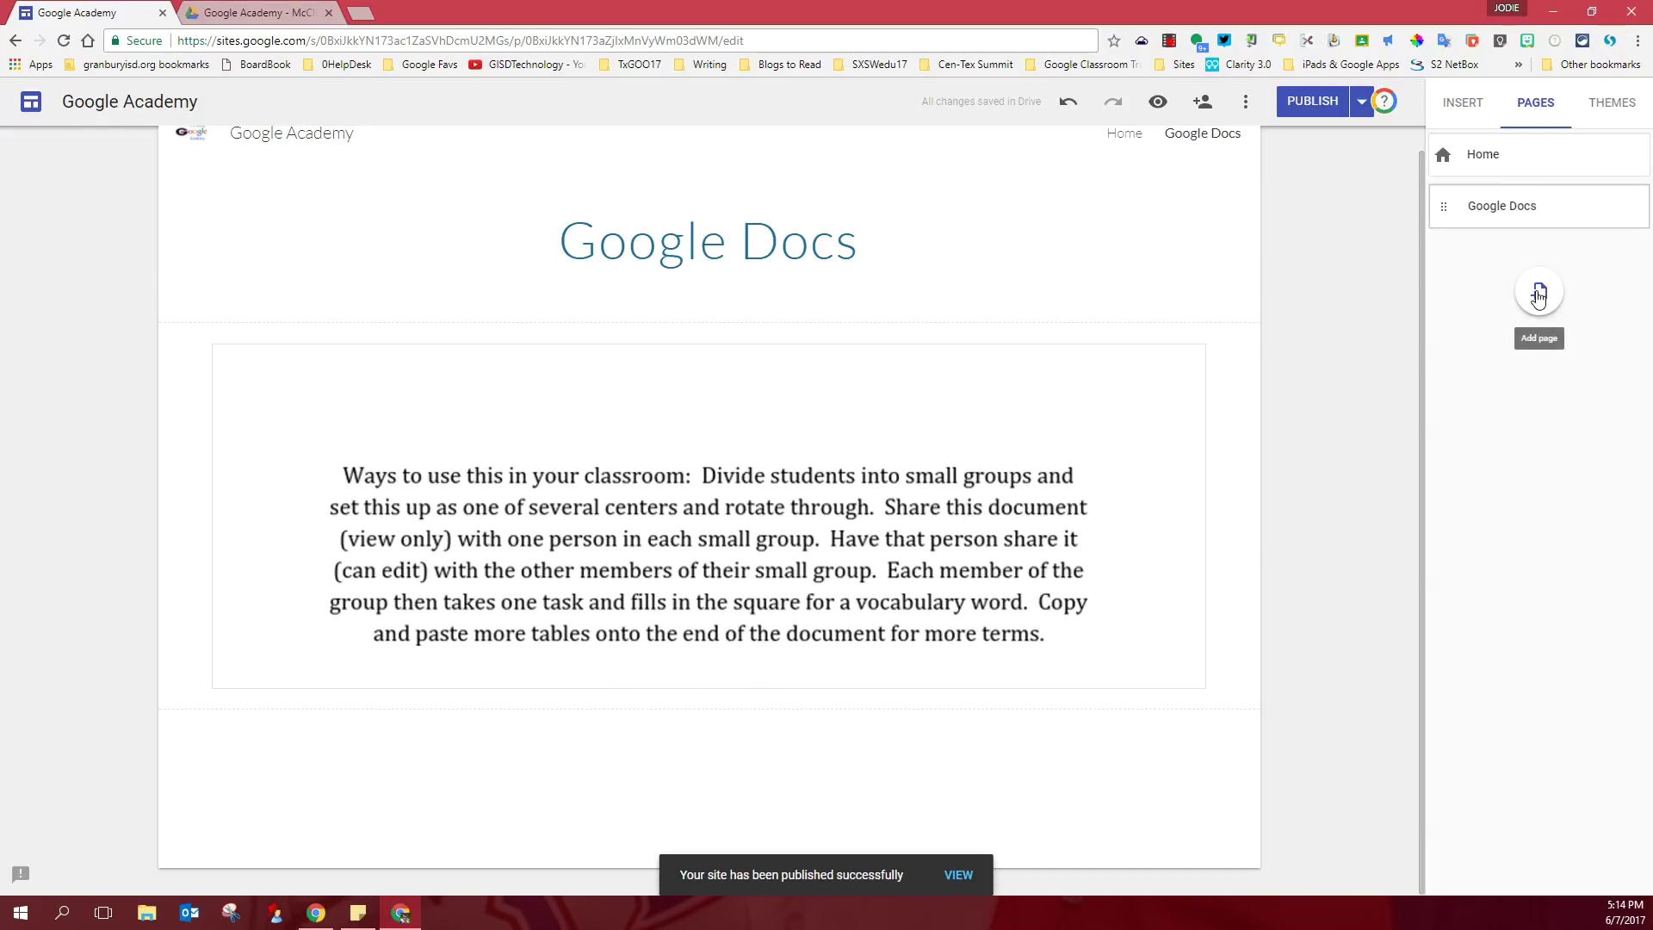
- Add a new page named 'Google Drawing' to the site
left_click(1539, 293)
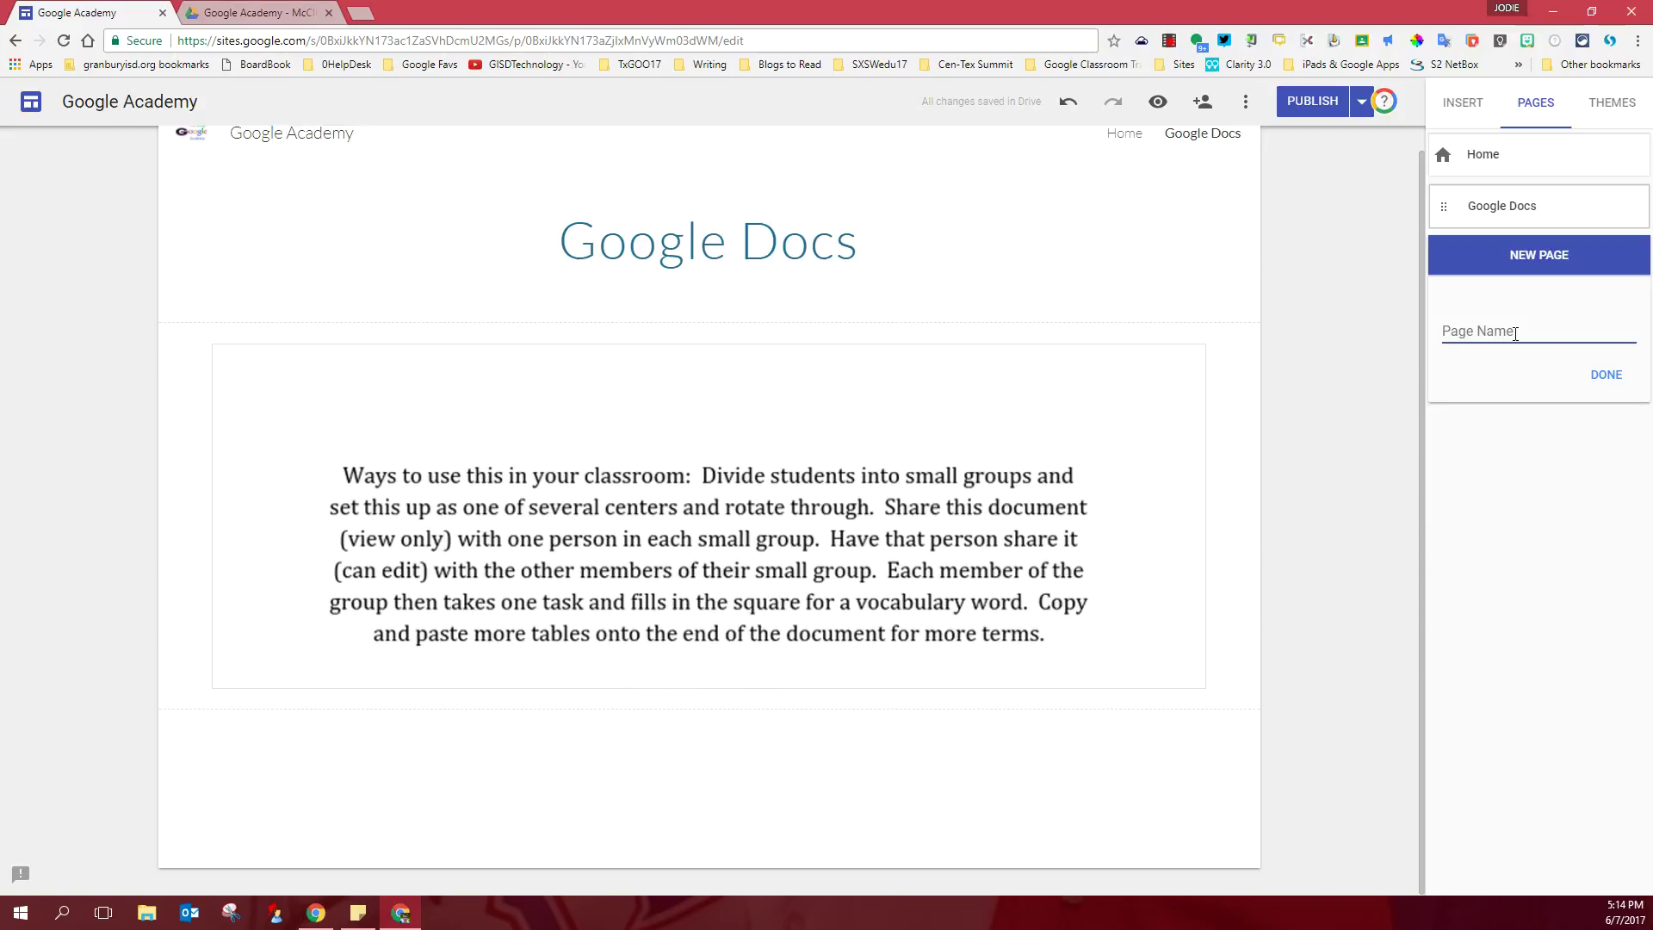
type("Google Drawing")
left_click(1606, 374)
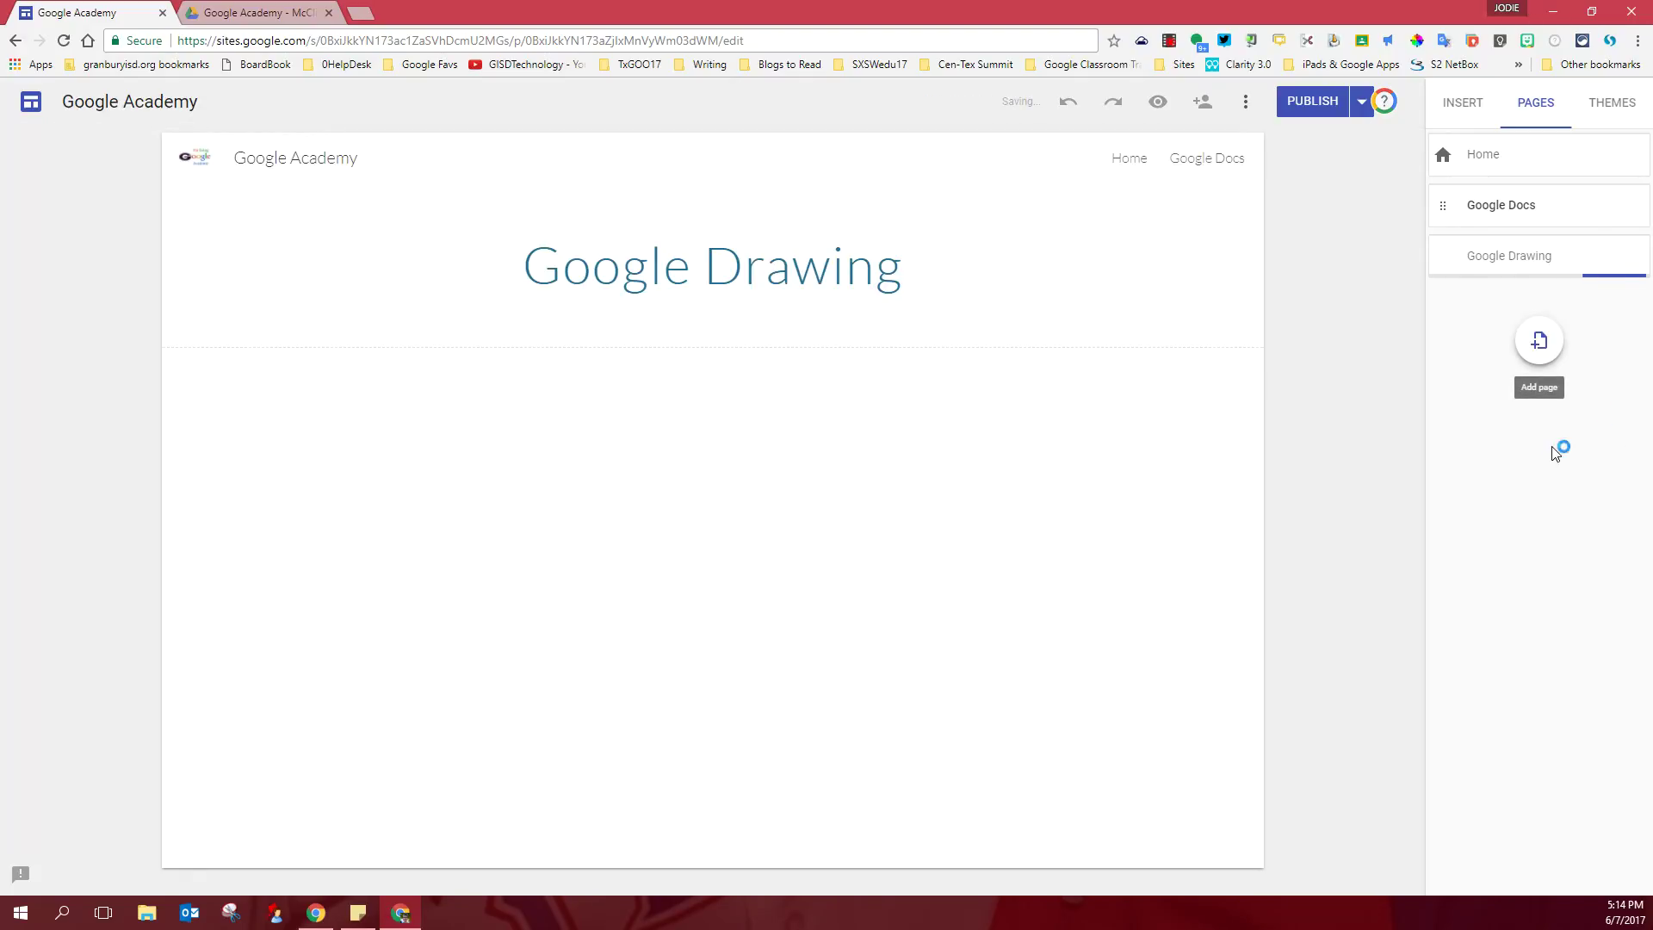
left_click(1464, 103)
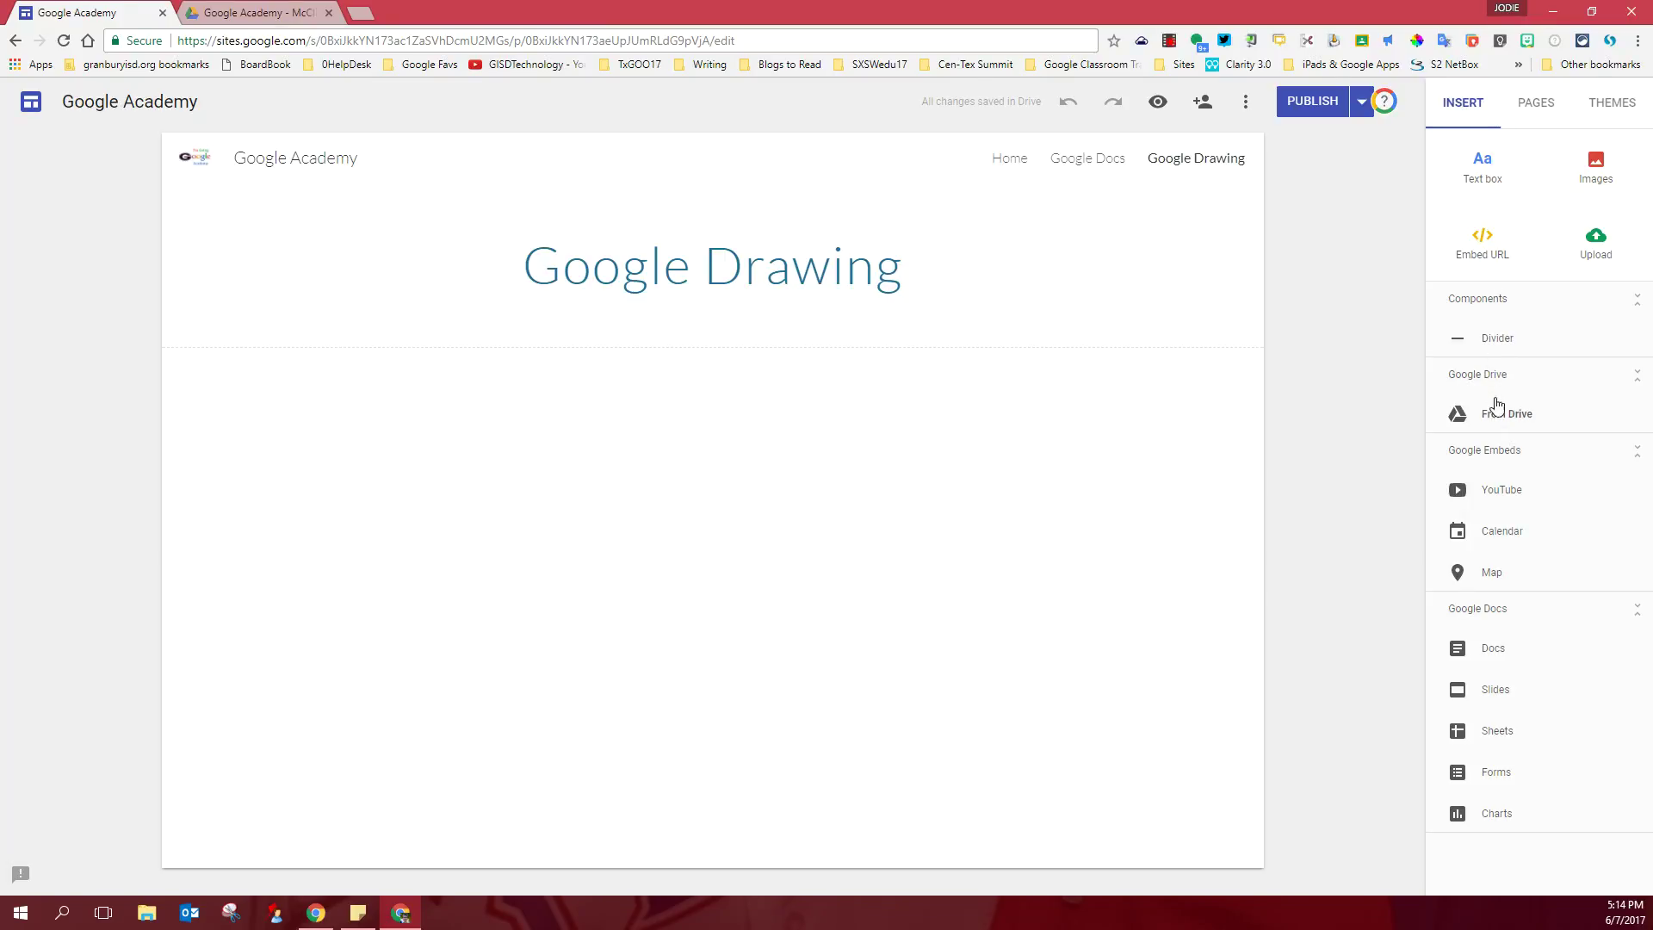
- Insert the Vocabulary Work drawing from the Google Academy Drive folder onto the page
left_click(1502, 415)
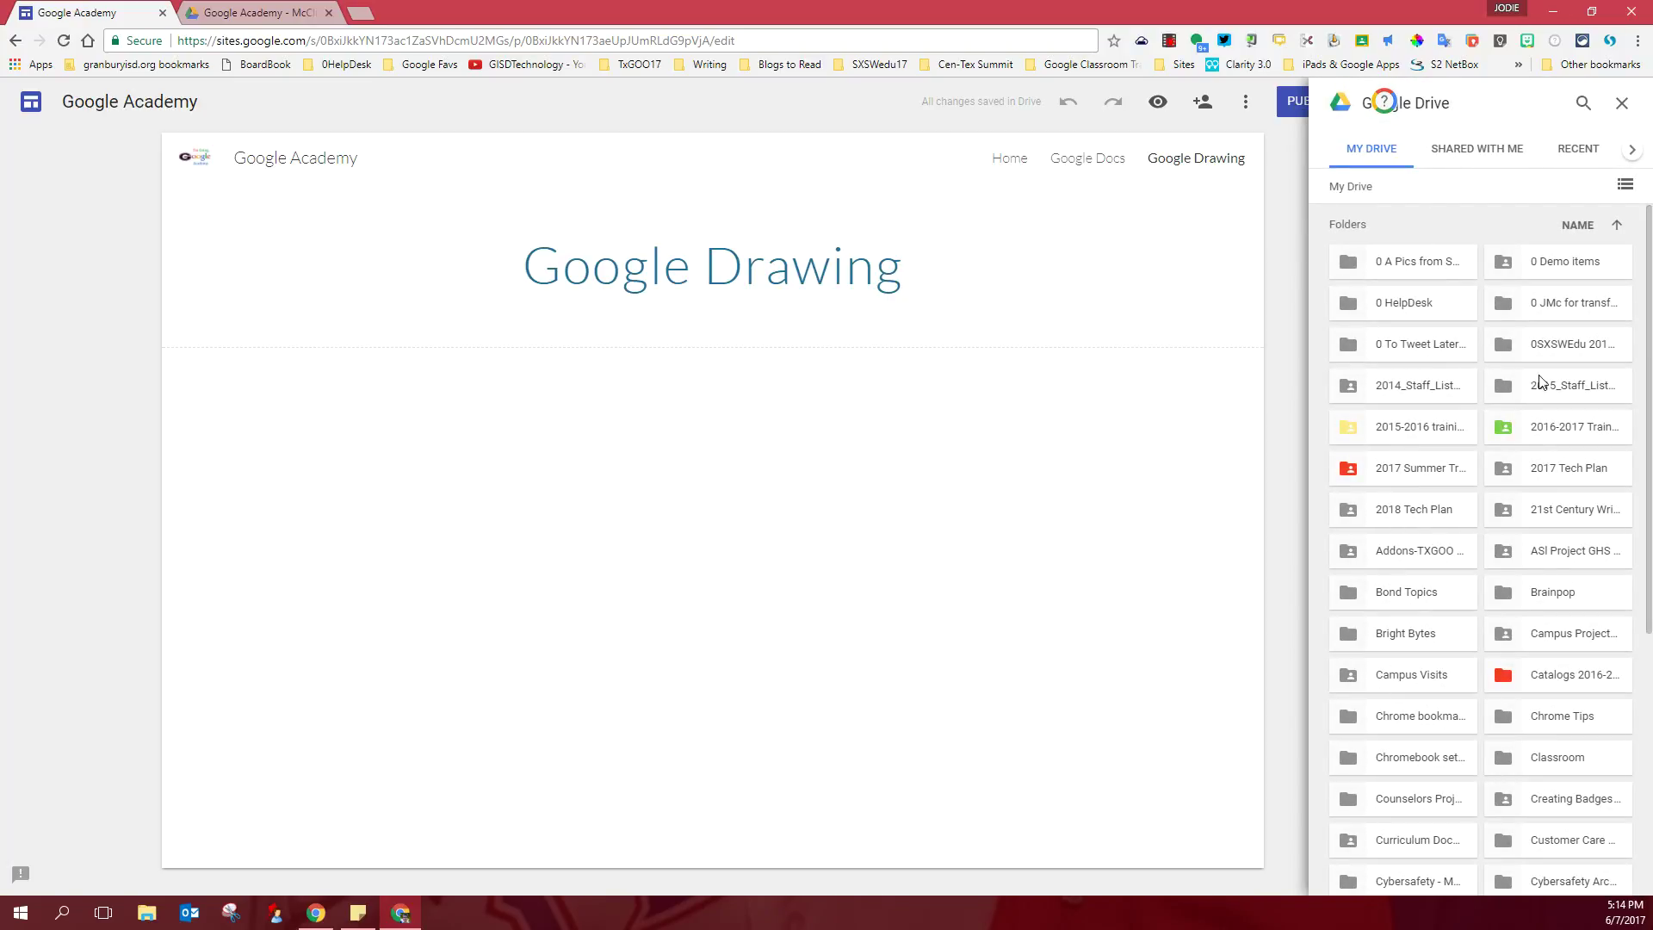
scroll(1507, 616, "down", 5)
scroll(1515, 620, "down", 4)
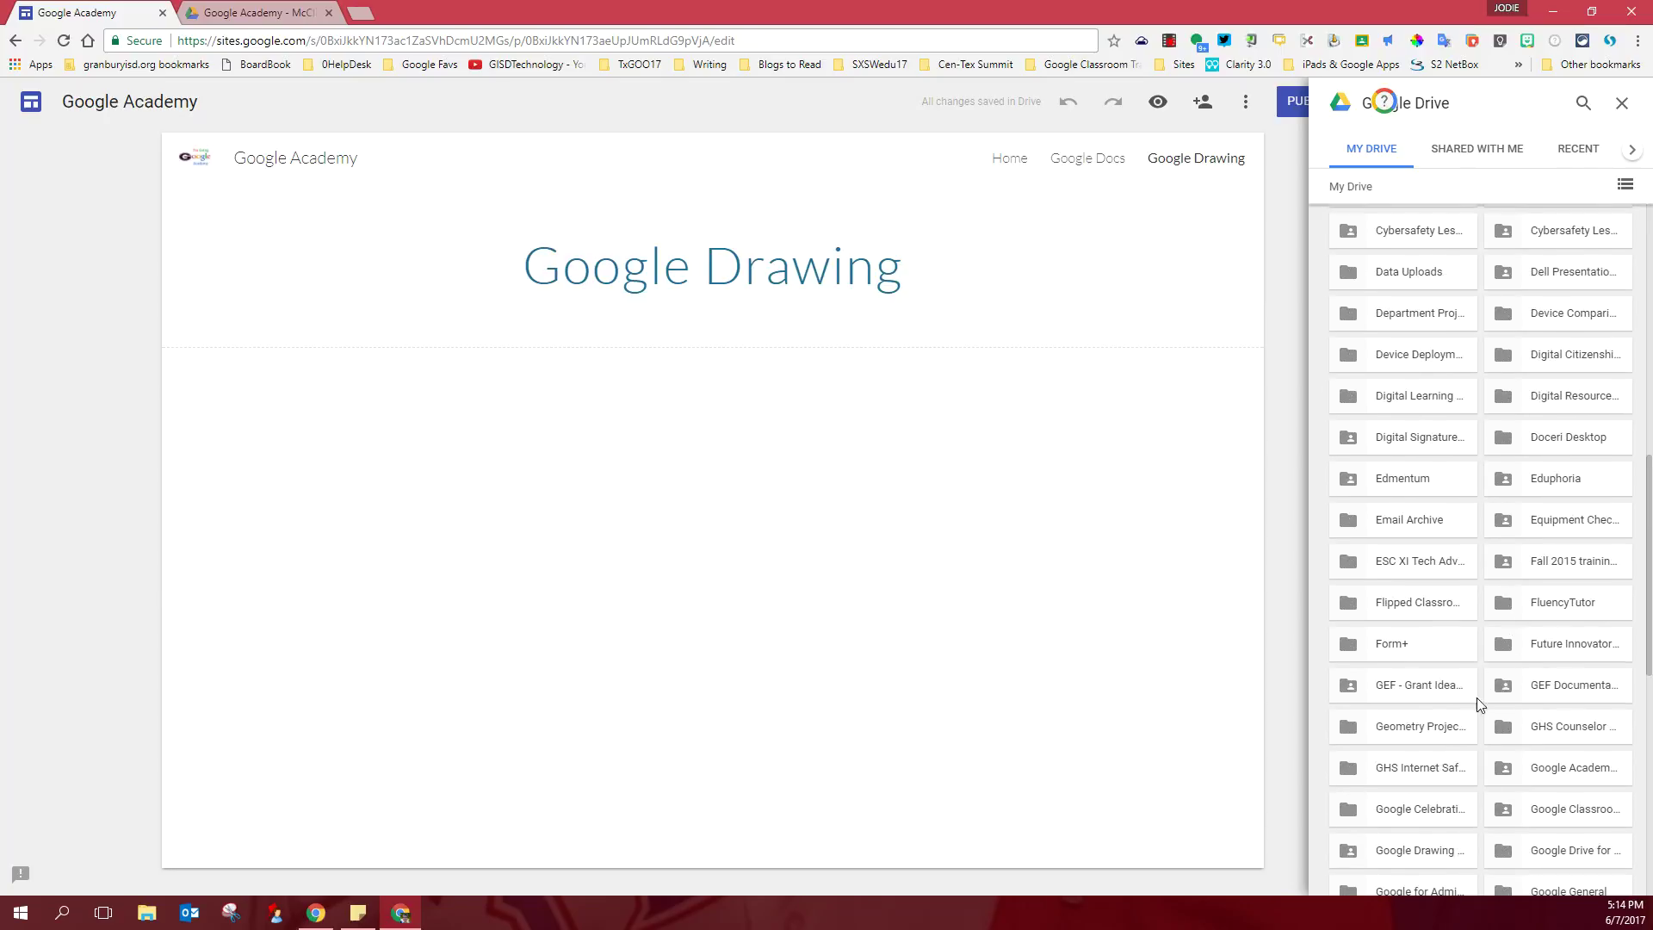
scroll(1481, 714, "down", 1)
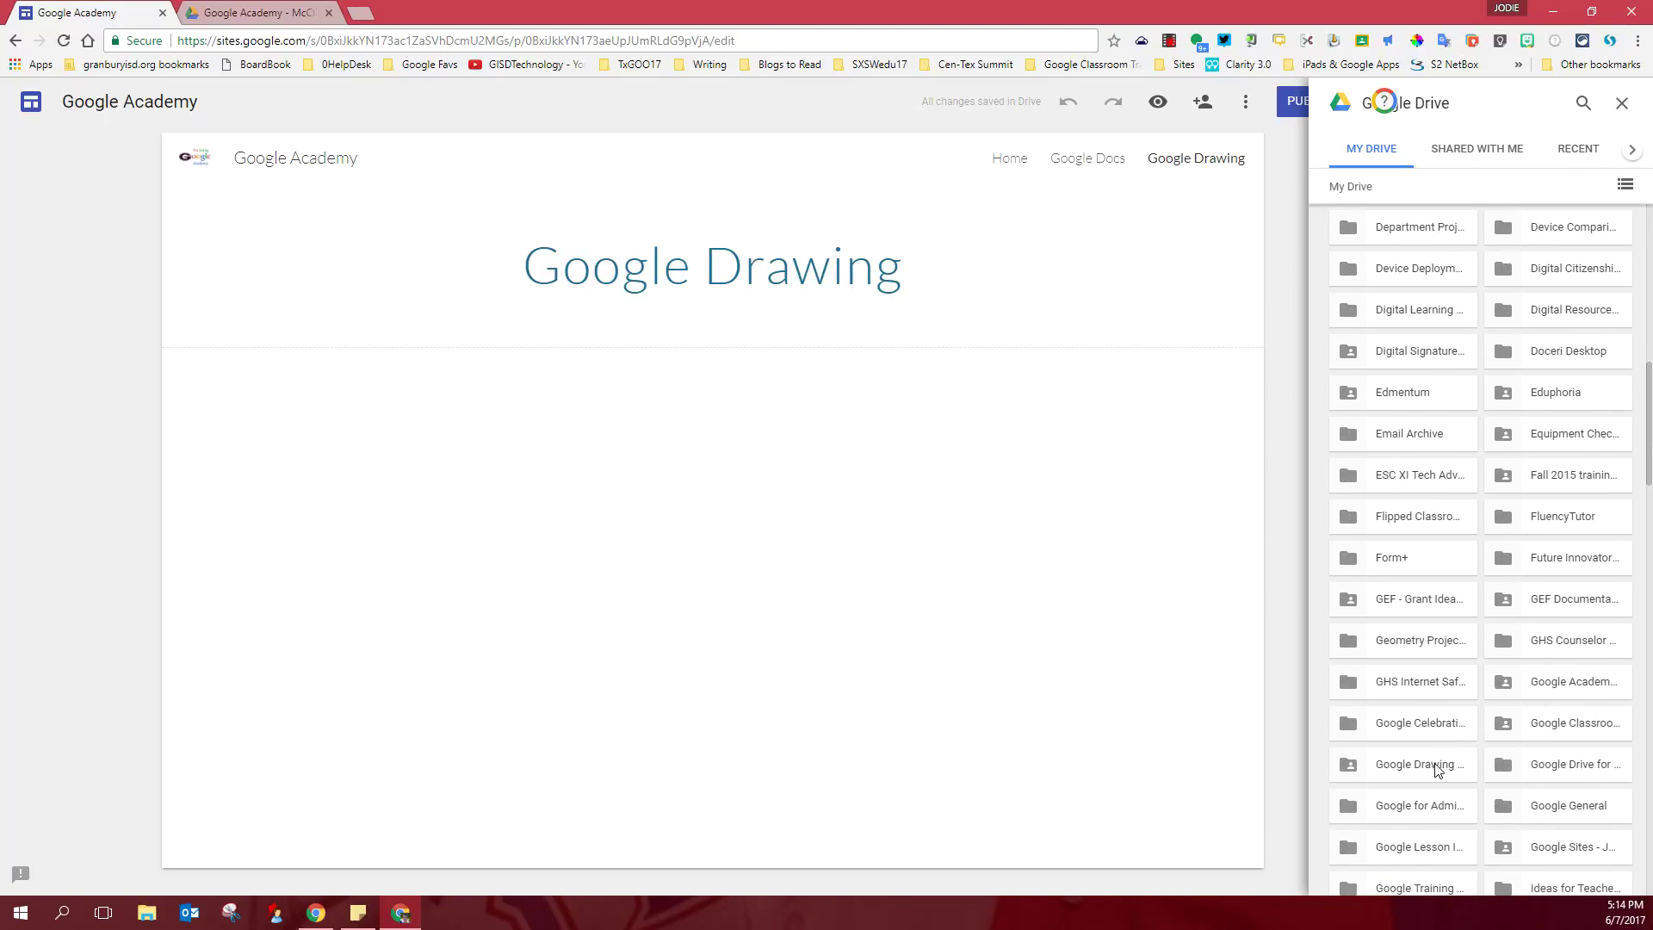
left_click(1547, 686)
left_click(1546, 686)
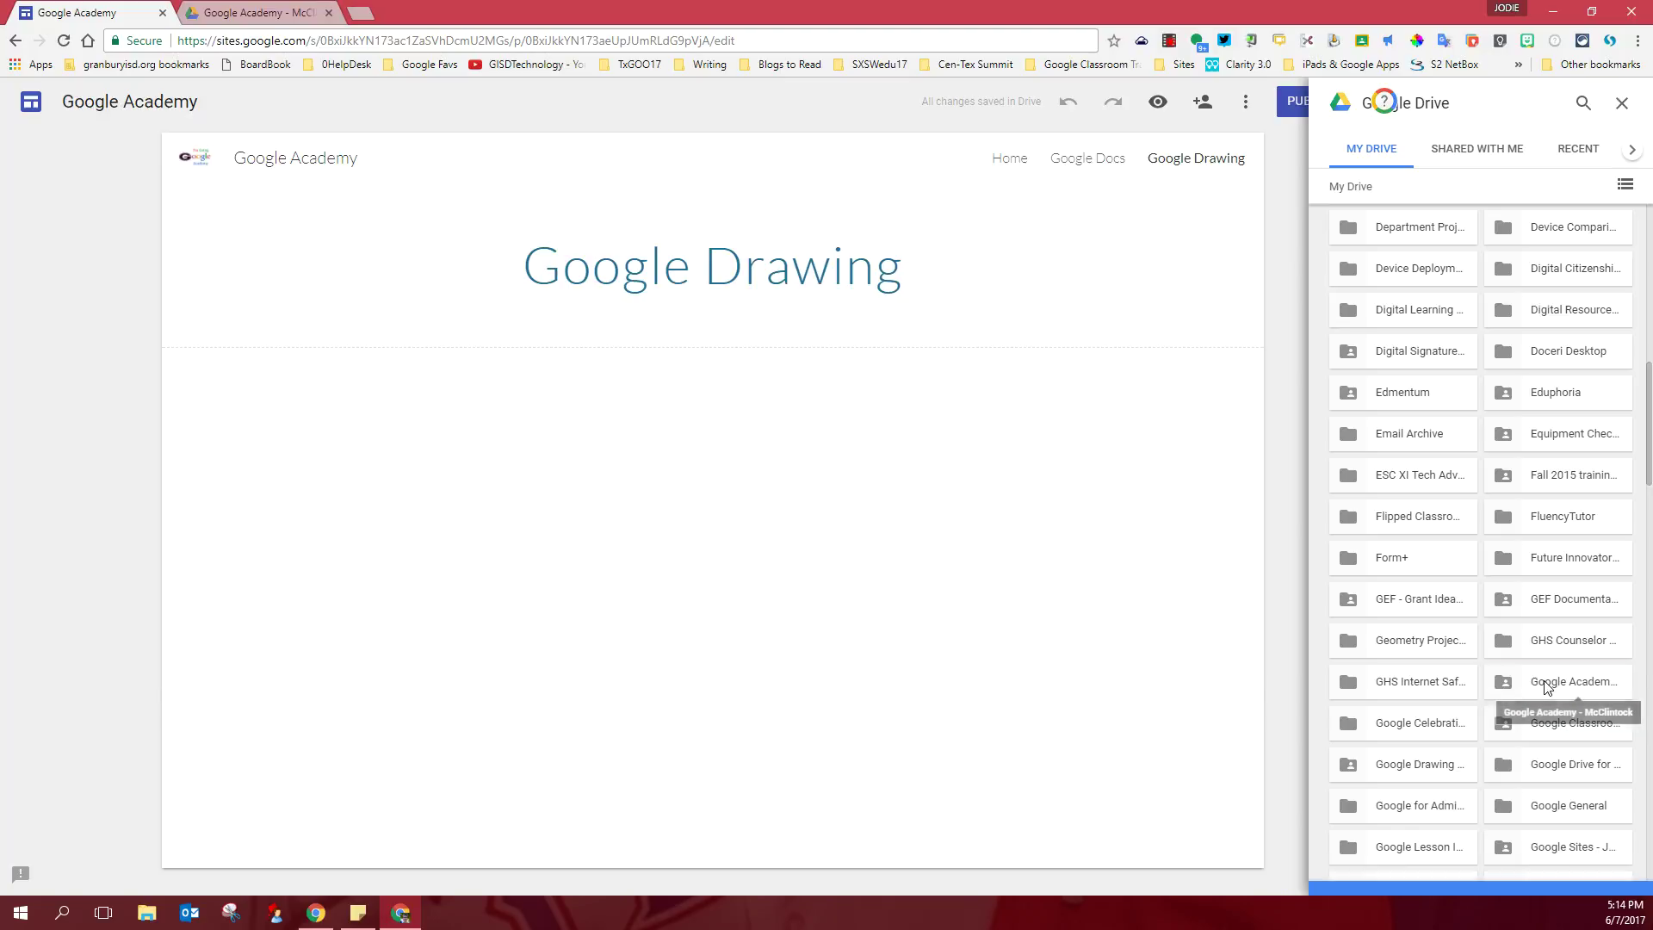
left_click(1546, 686)
double_click(1544, 681)
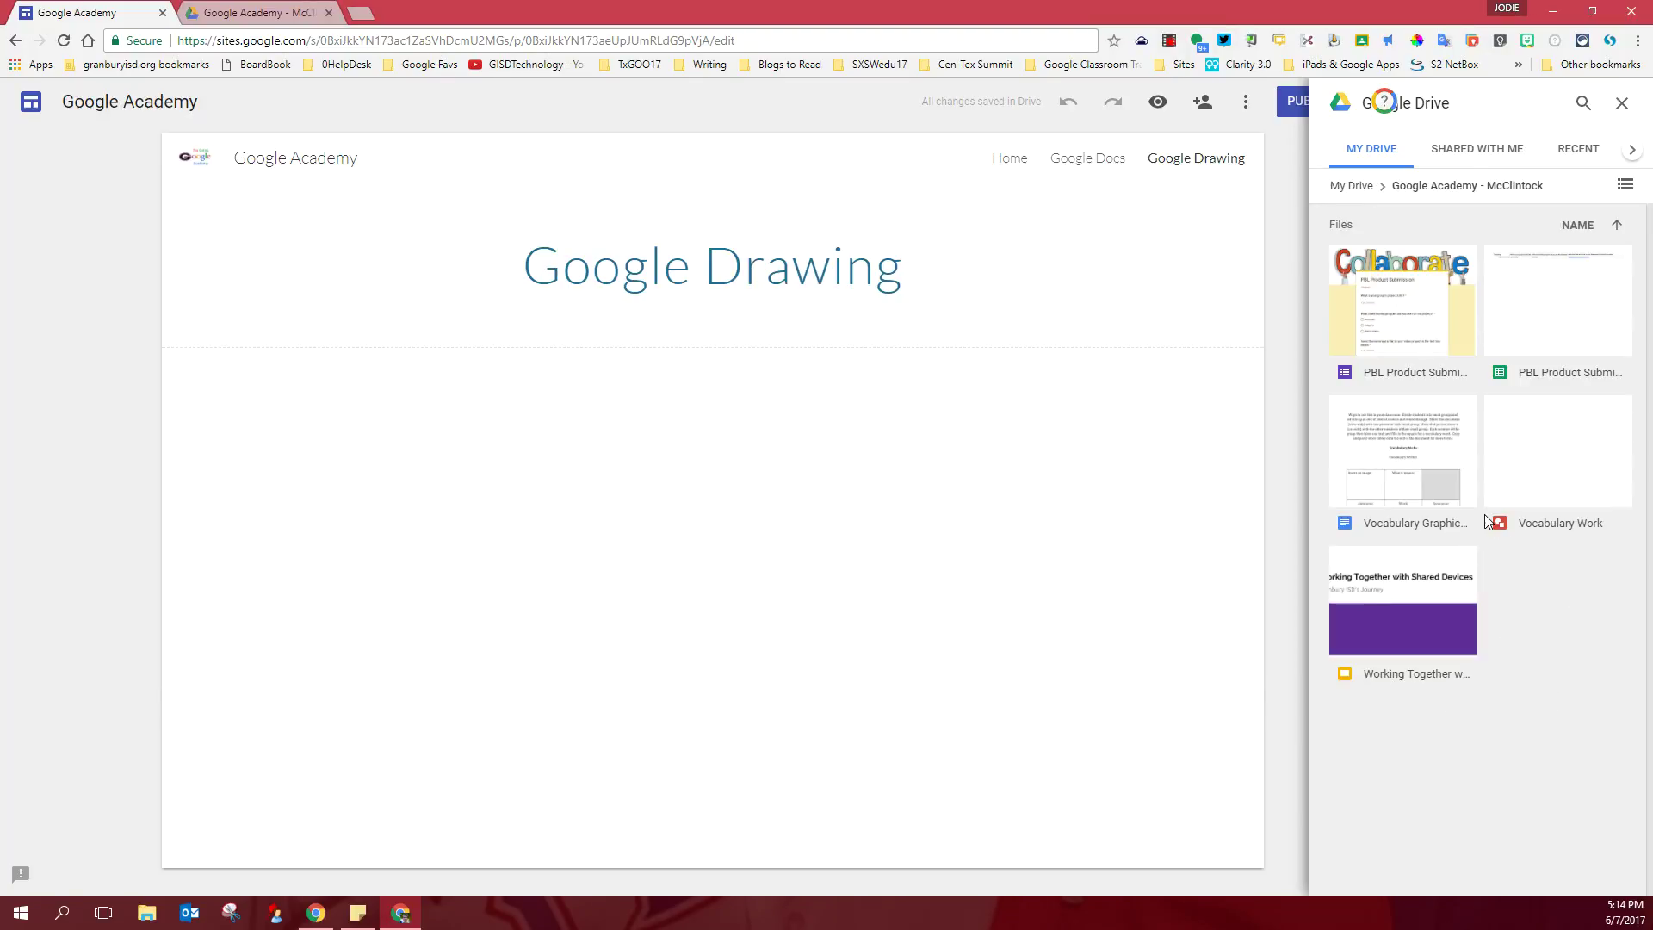
left_click(1546, 449)
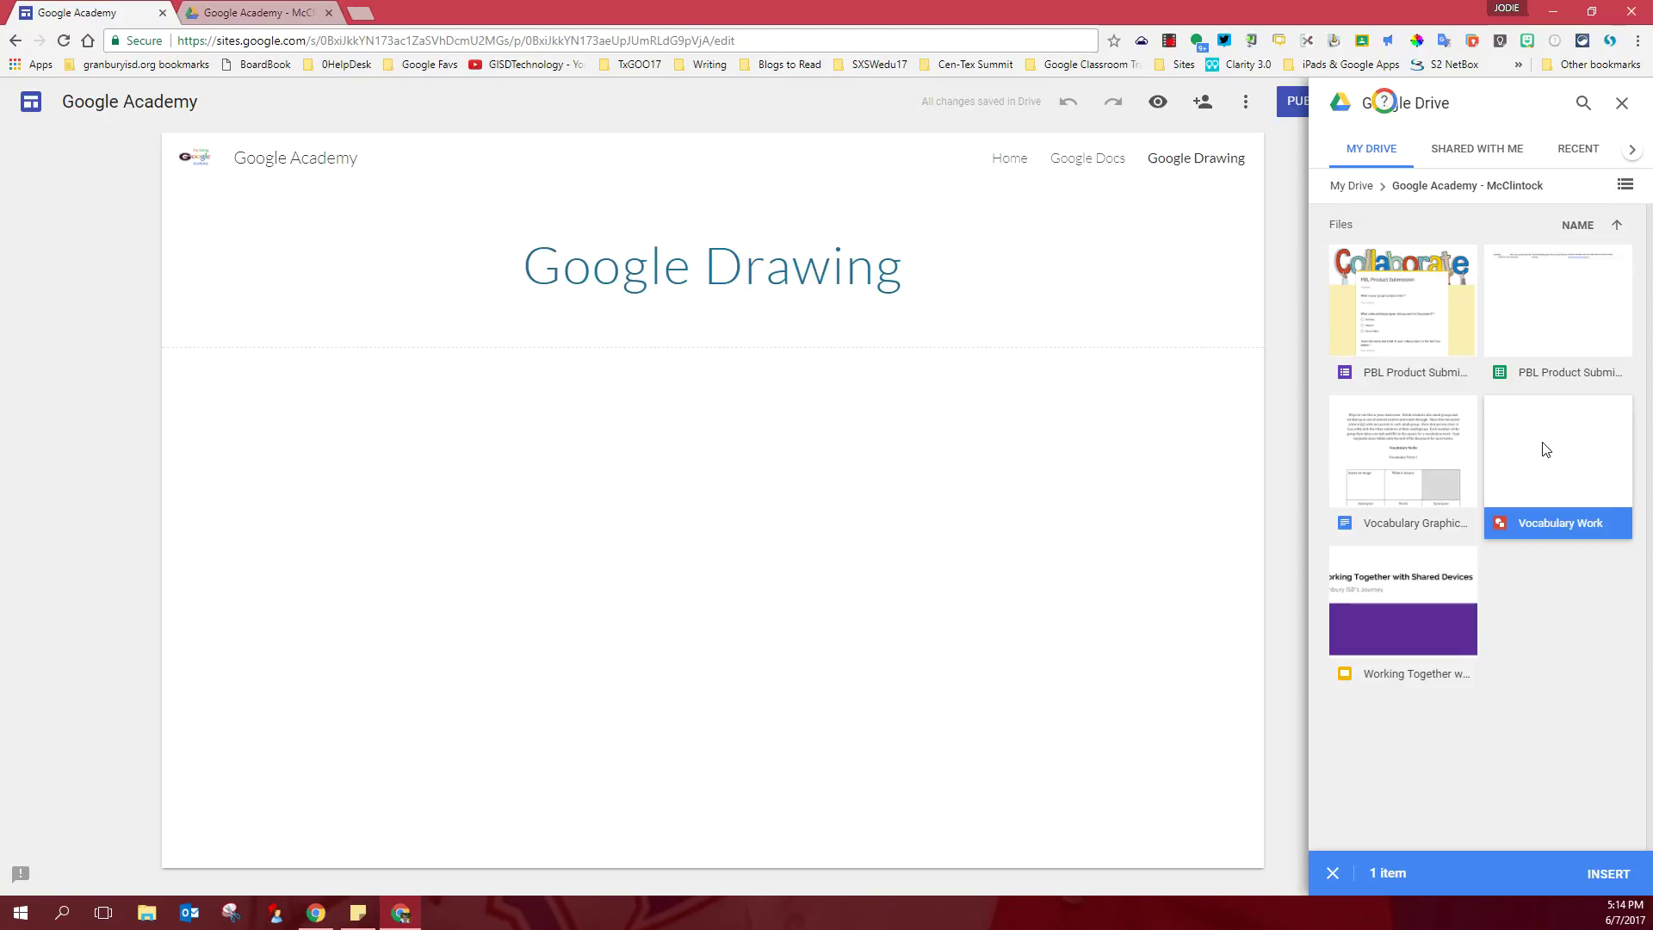
left_click(1609, 873)
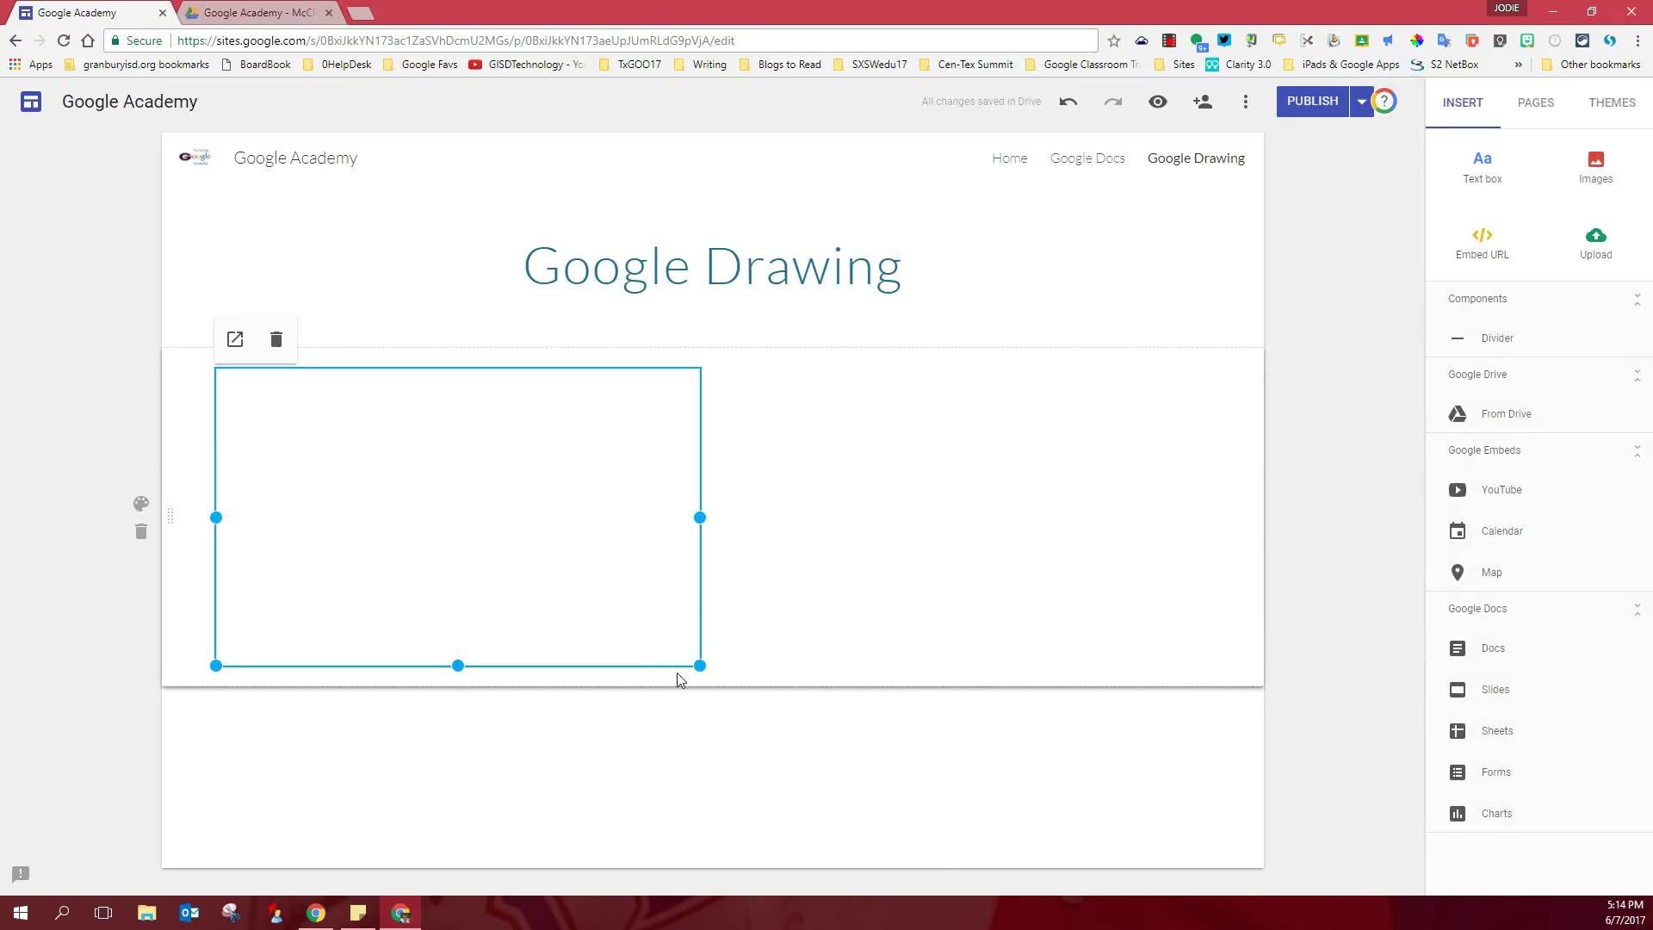
- Centre the embedded Vocabulary Work drawing, make it slightly taller, and publish the site
left_click_drag(699, 666, 699, 674)
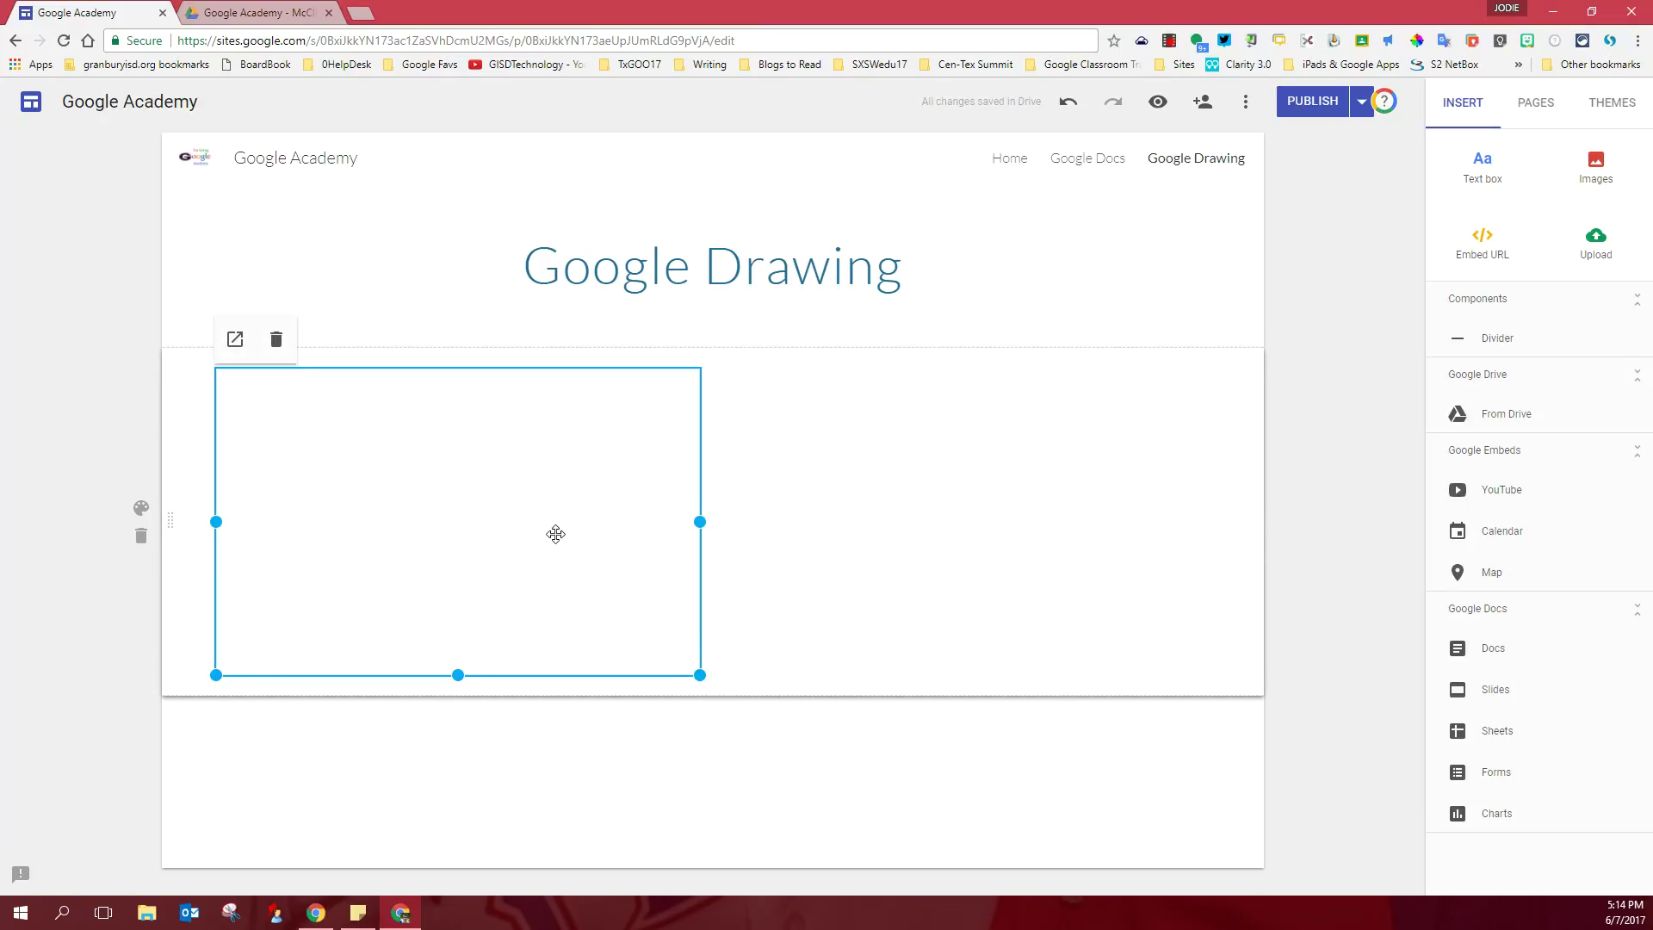
left_click_drag(675, 473, 797, 421)
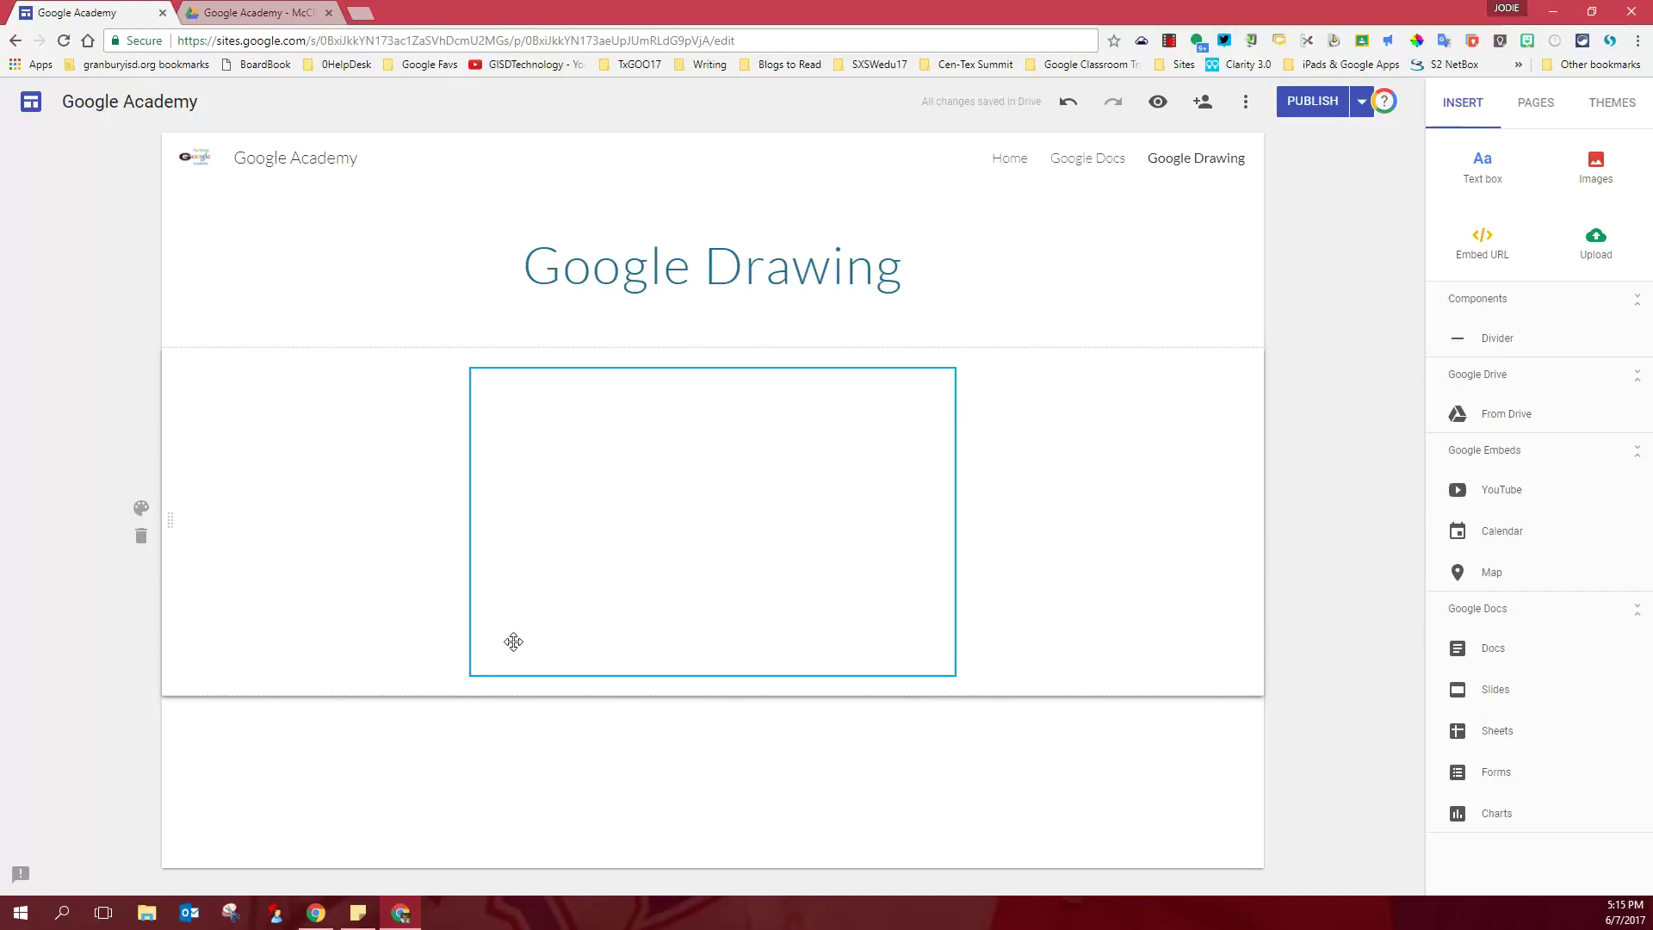
left_click(474, 672)
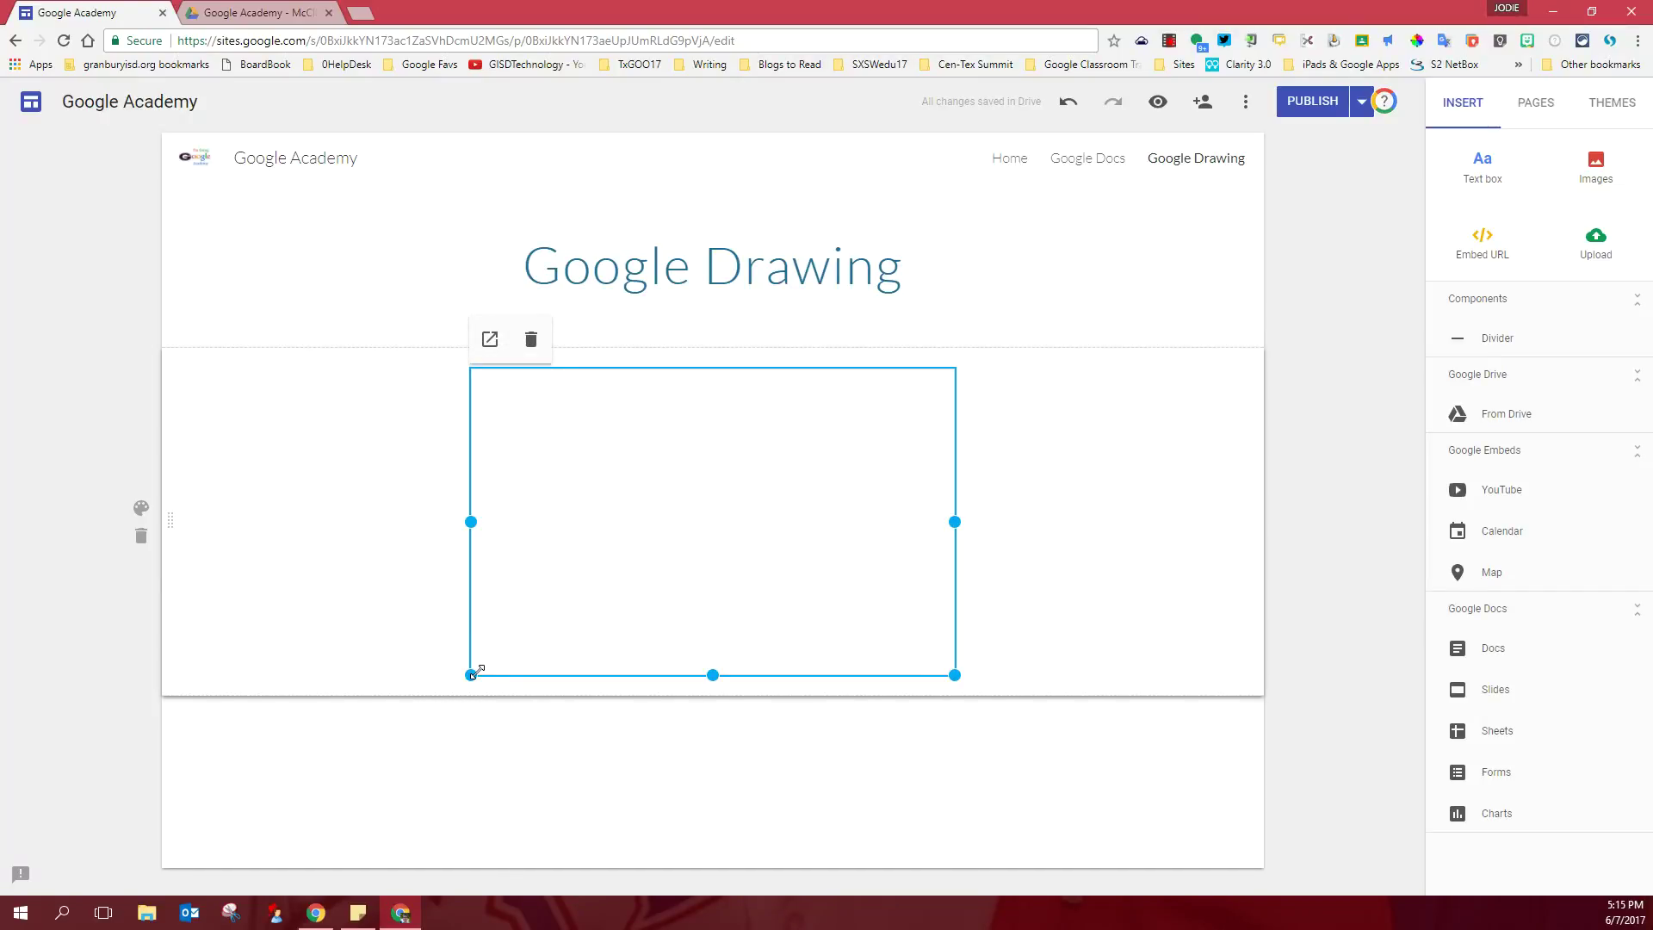
left_click_drag(471, 673, 470, 680)
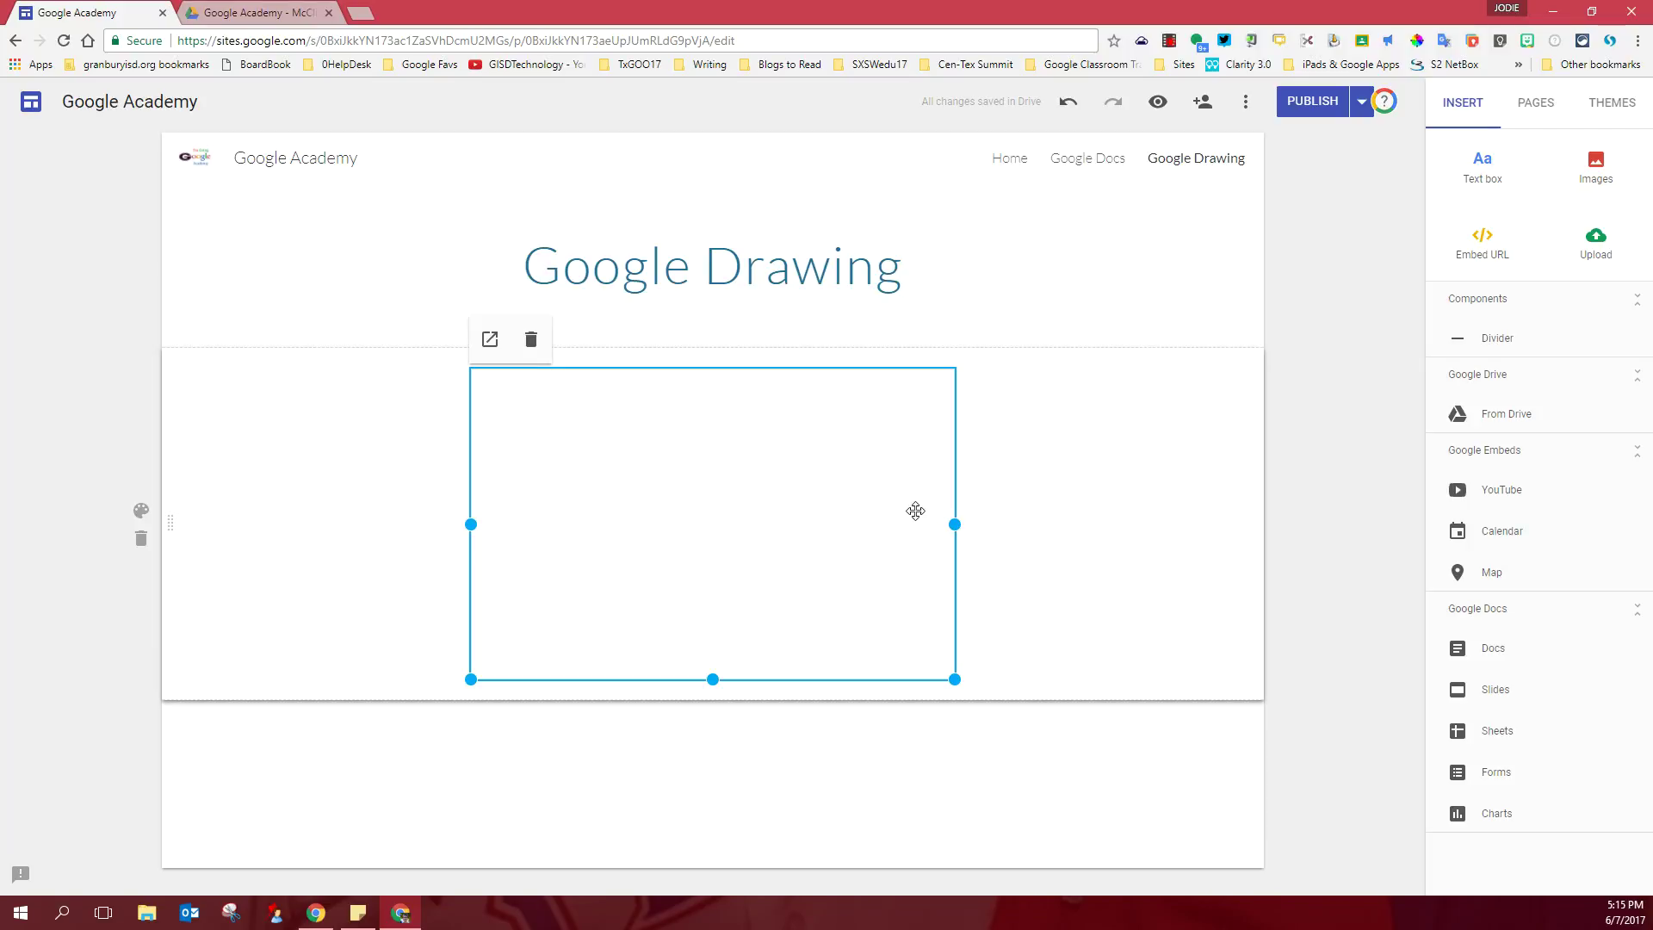
left_click(1300, 100)
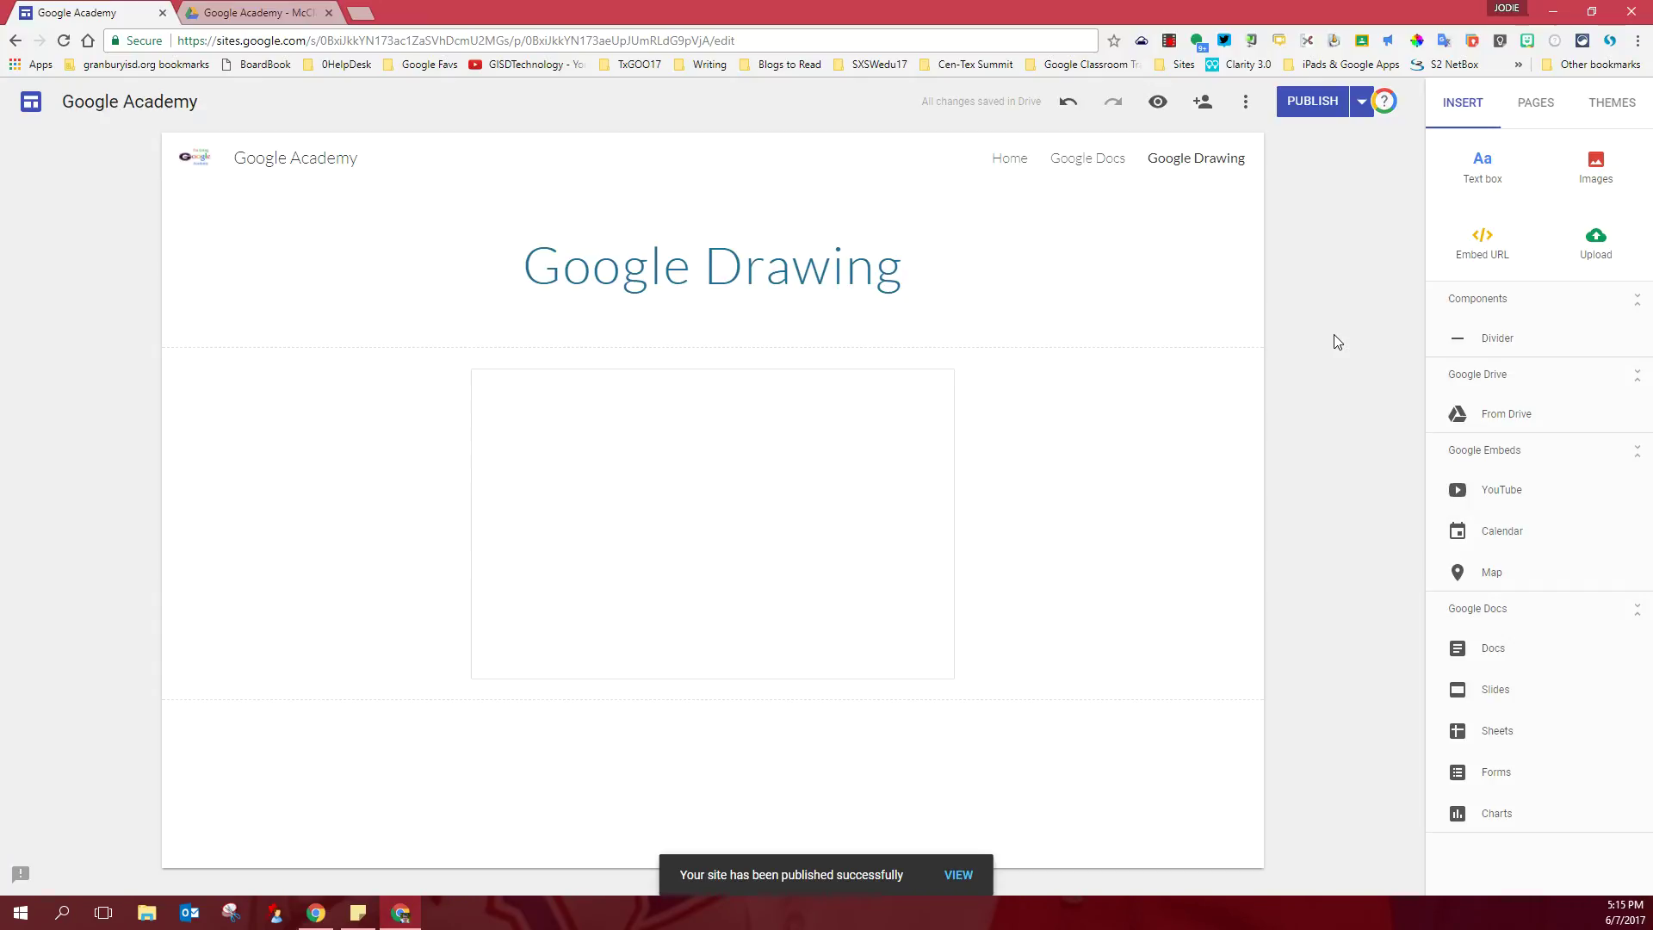
- Check that Home, Google Docs and Google Drawing appear in the page list
left_click(1533, 104)
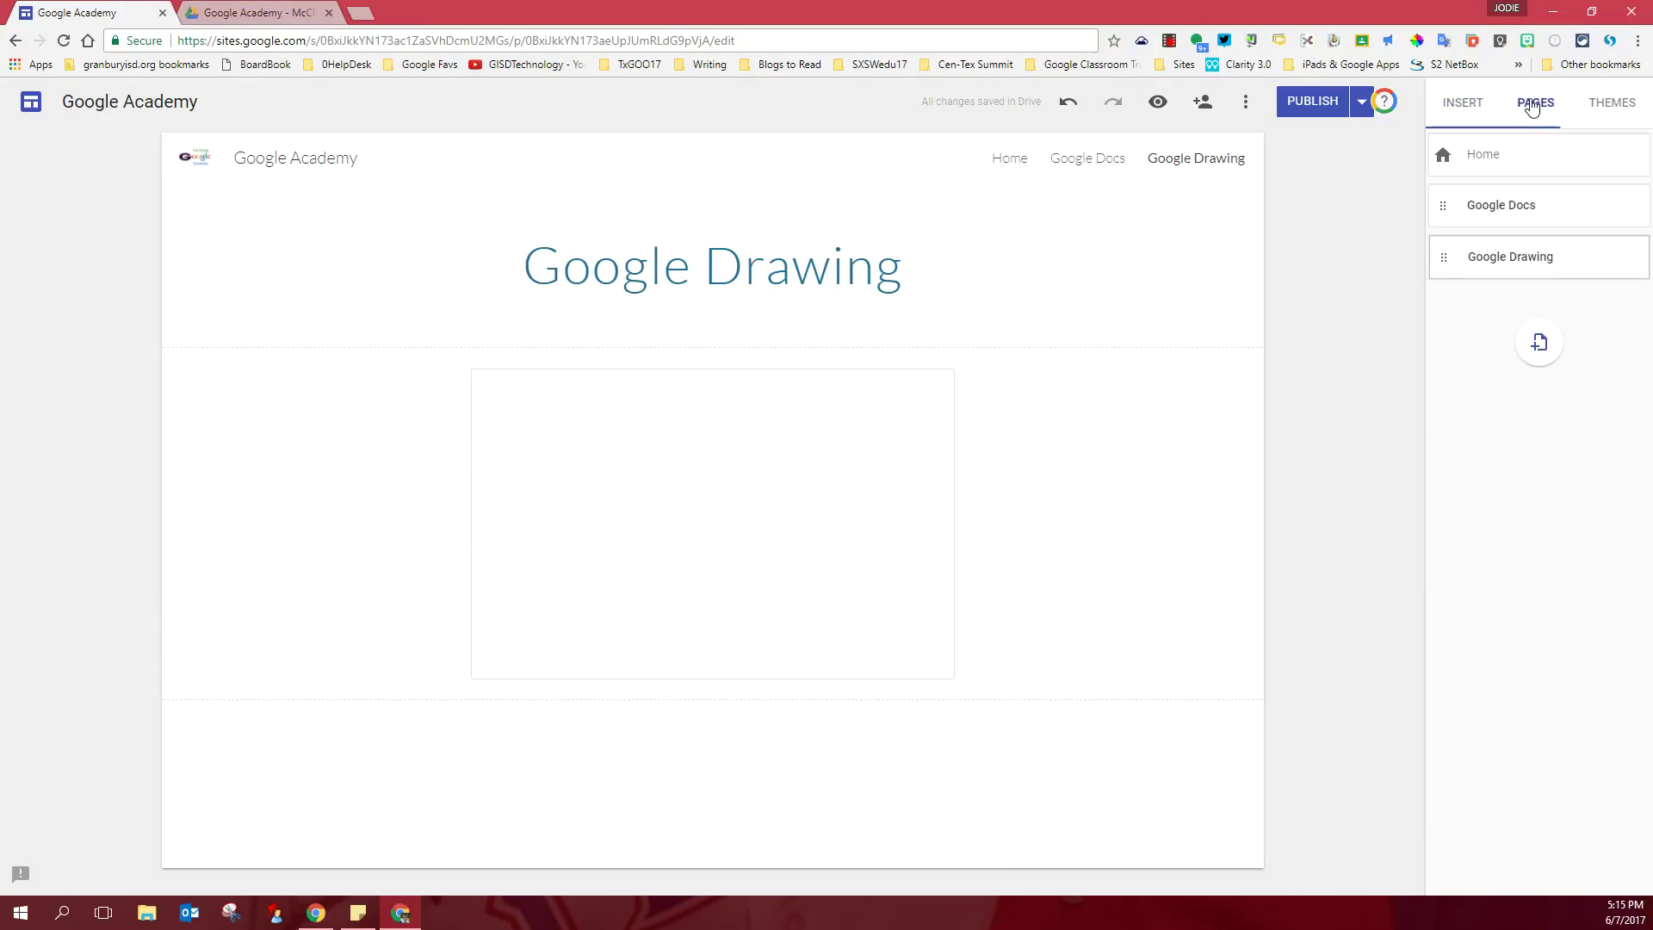
left_click(1461, 104)
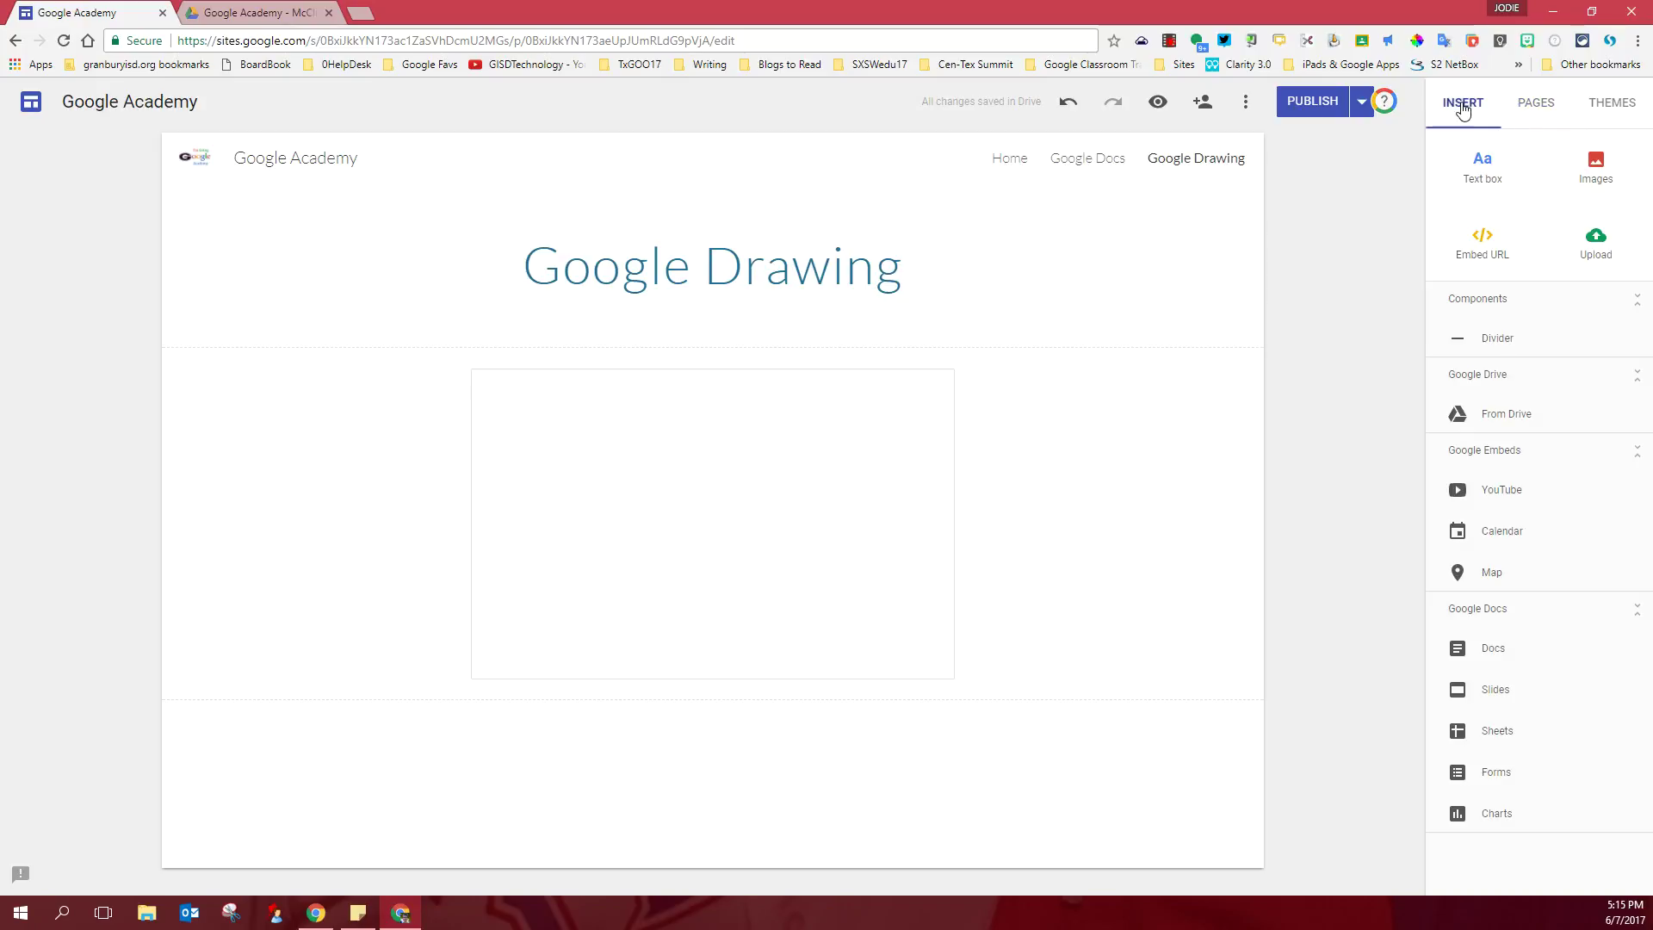